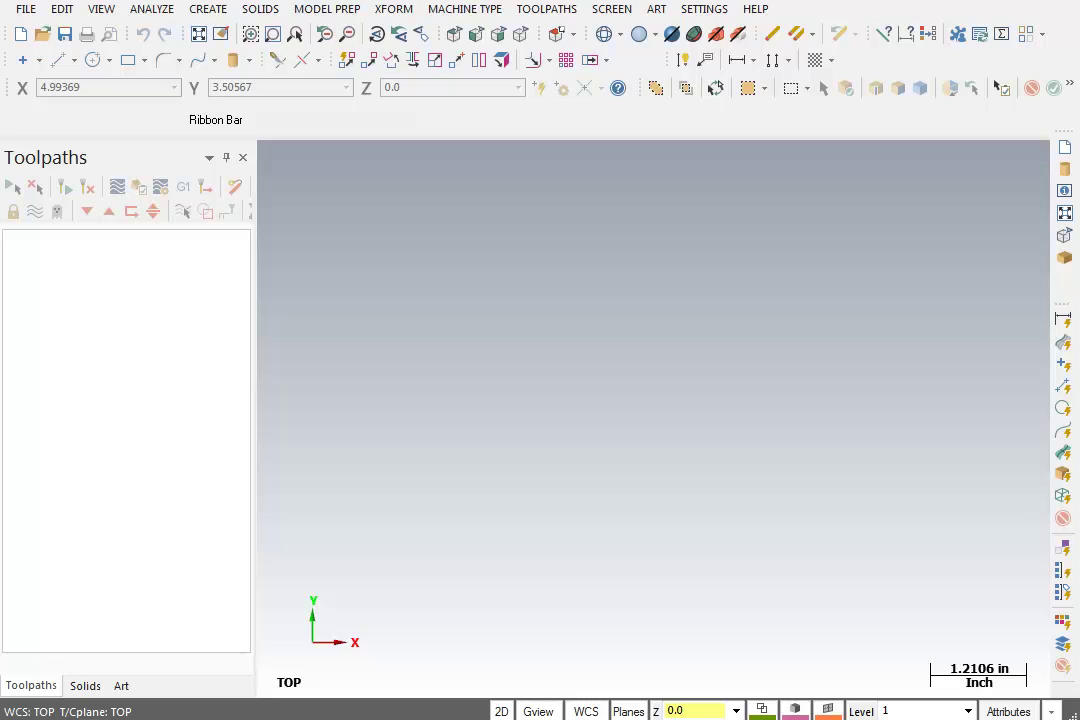
In the isometric view, create a solid block from the origin, about 4.40 by 3.14 in and extending about 1.36 in downward
click(249, 62)
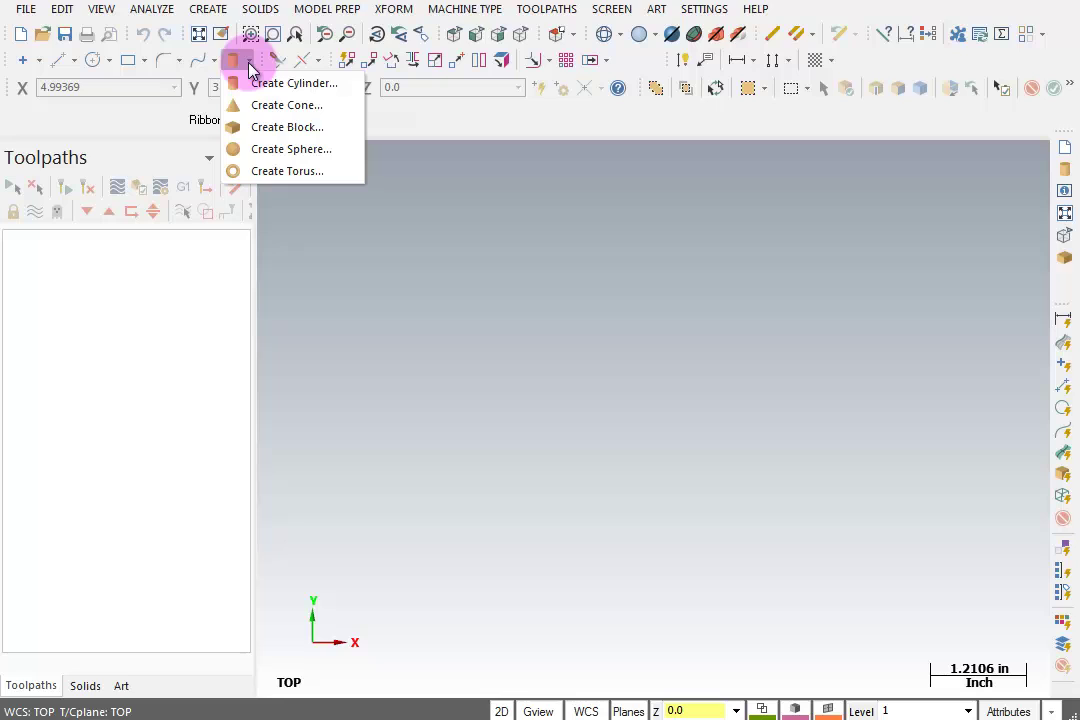
click(329, 135)
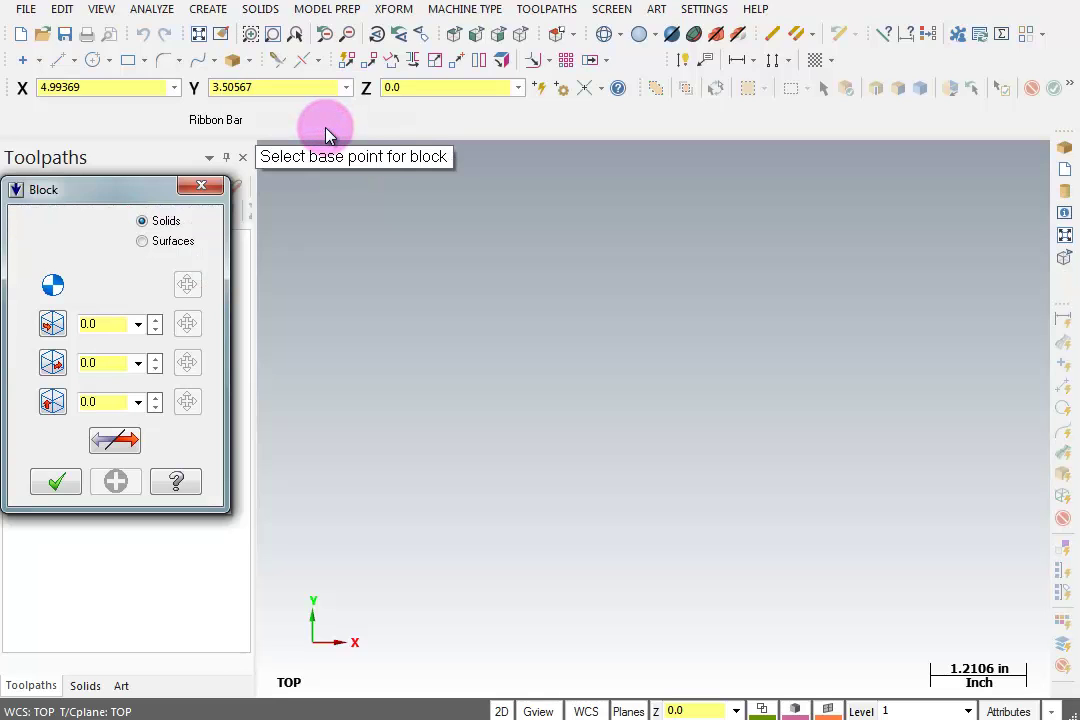
right_click(519, 319)
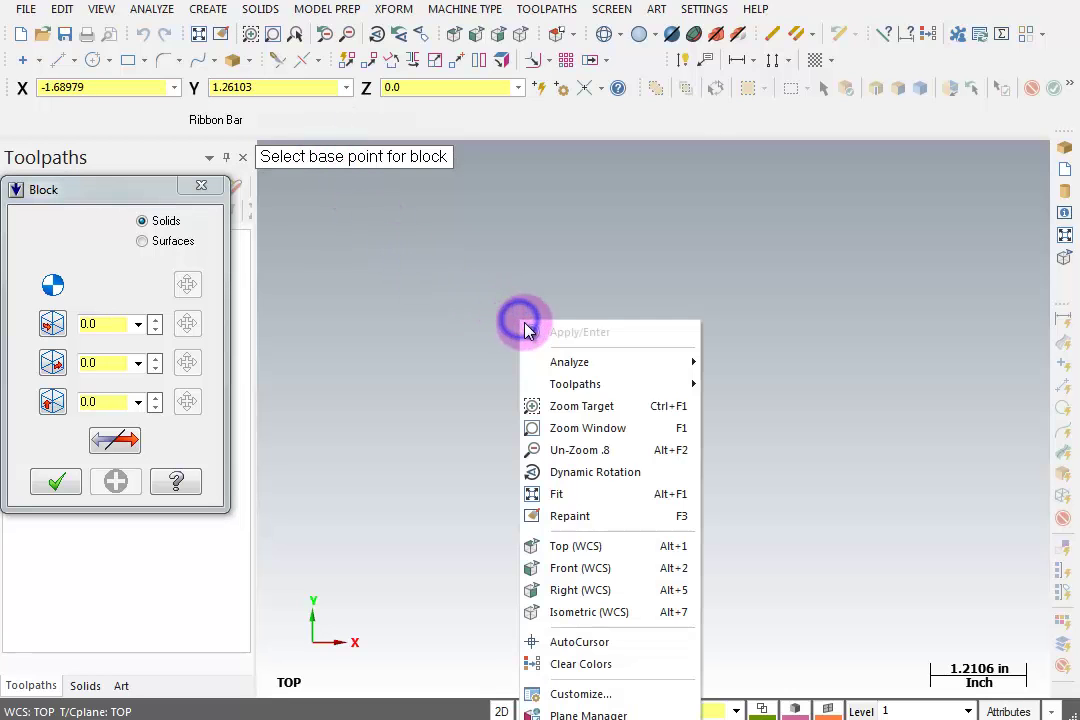
click(578, 616)
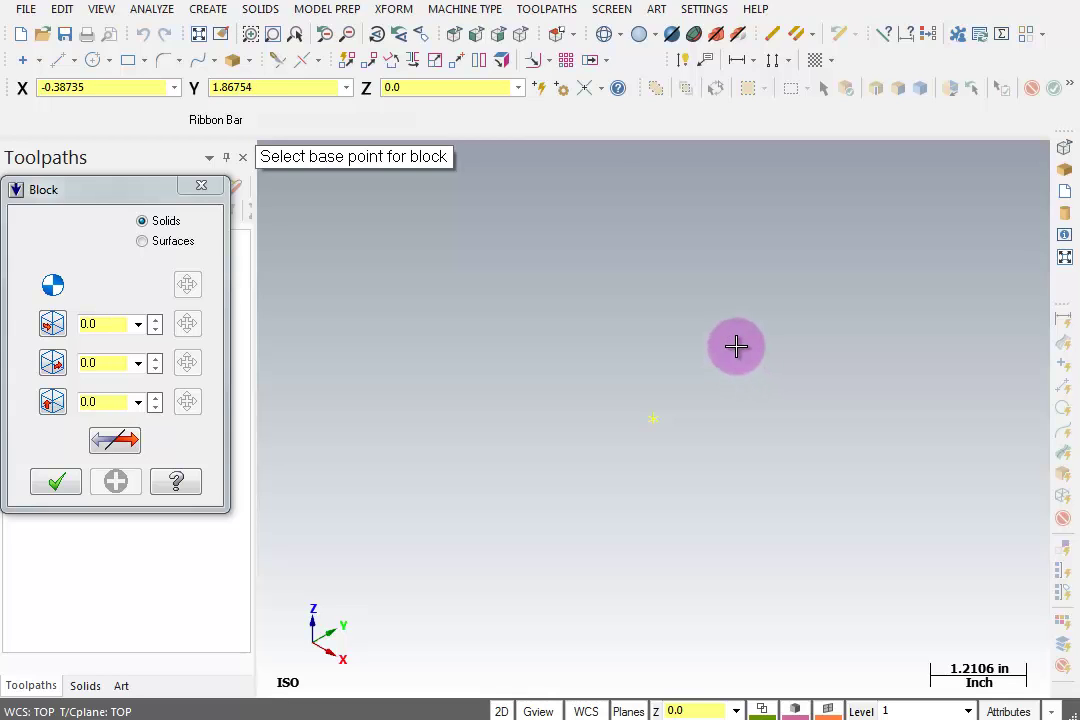
click(736, 346)
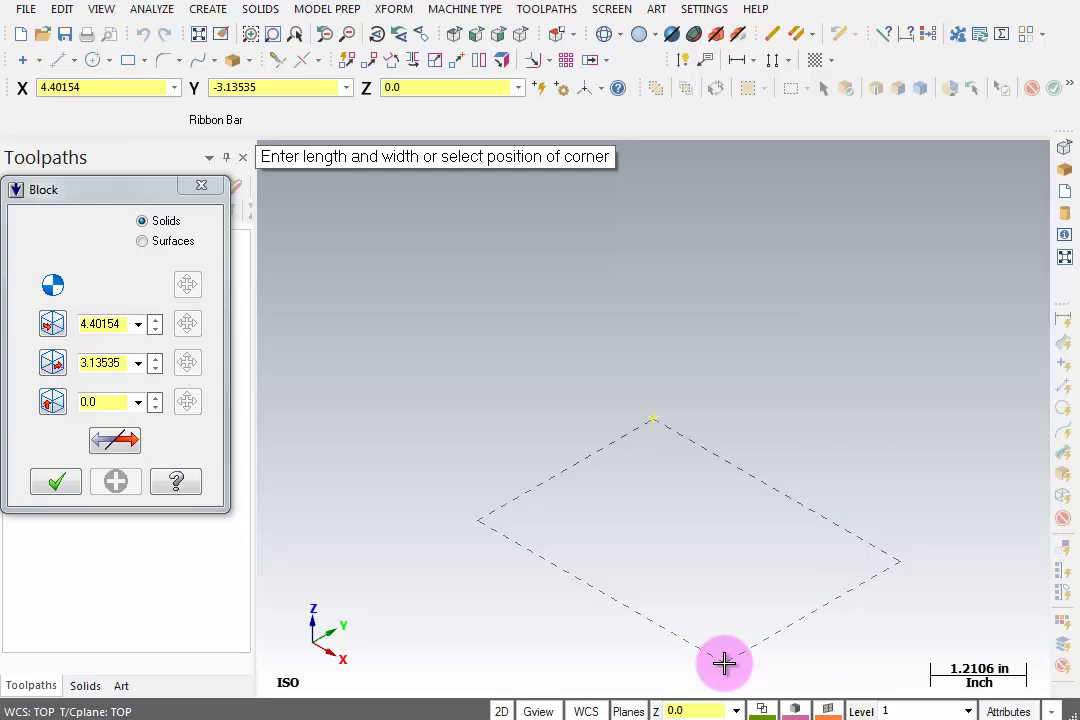
click(724, 662)
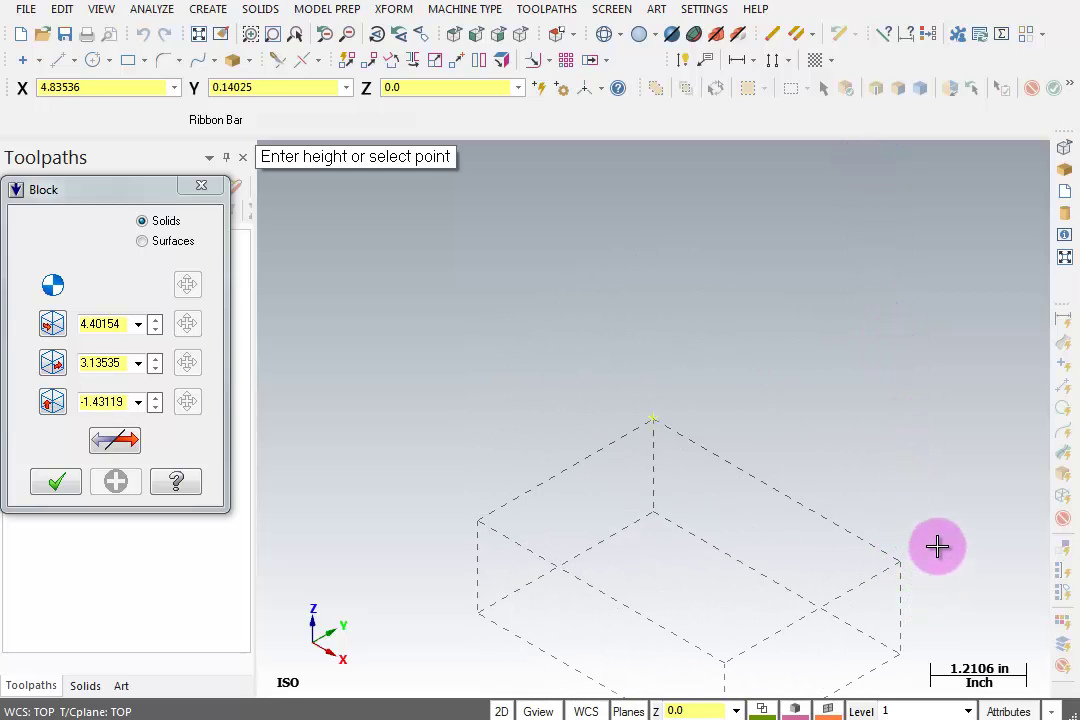
click(940, 551)
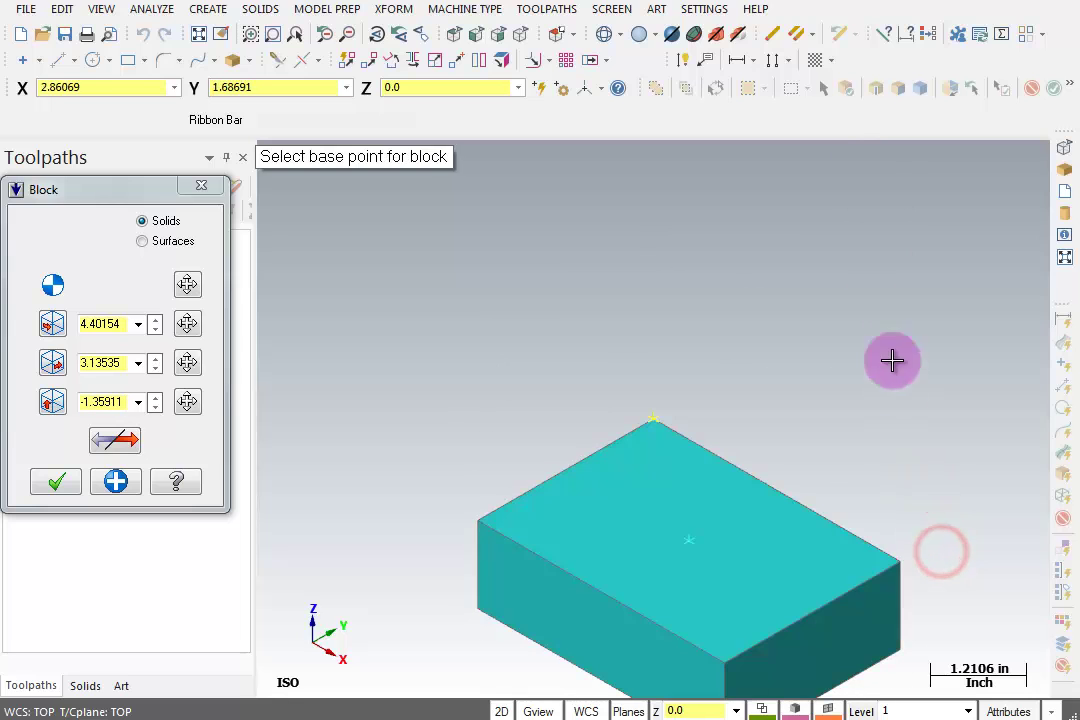
scroll(795, 241, down, 2)
scroll(890, 615, up, 2)
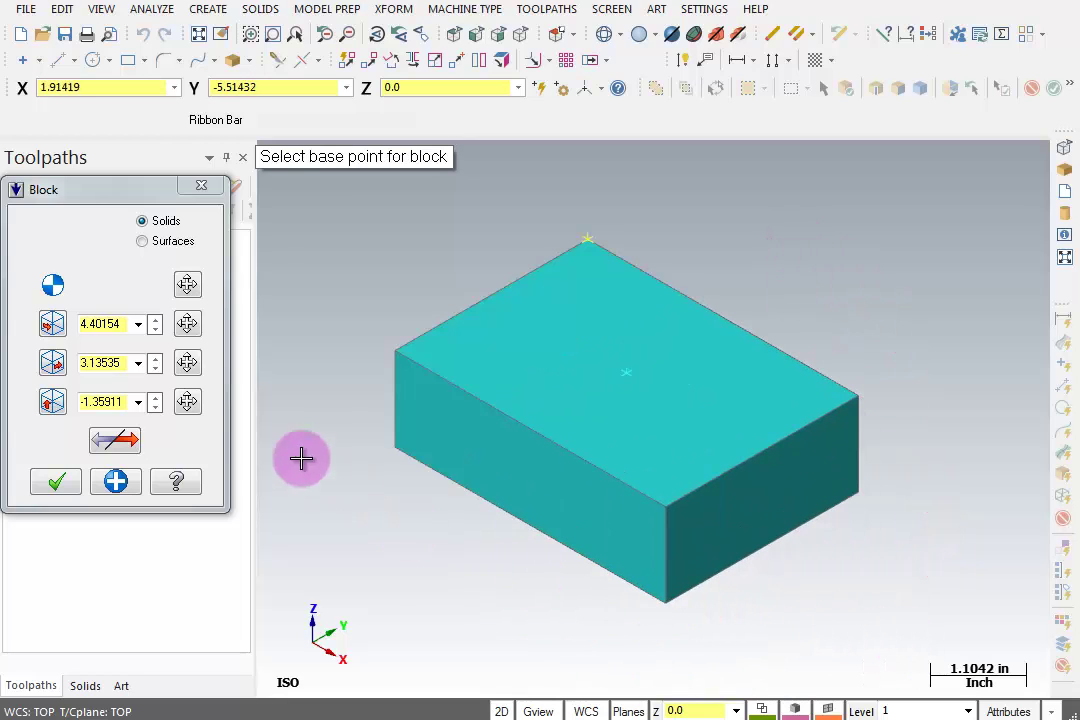
Set the block's length to 6.0, its width to 4.0 and its height to 2
click(110, 323)
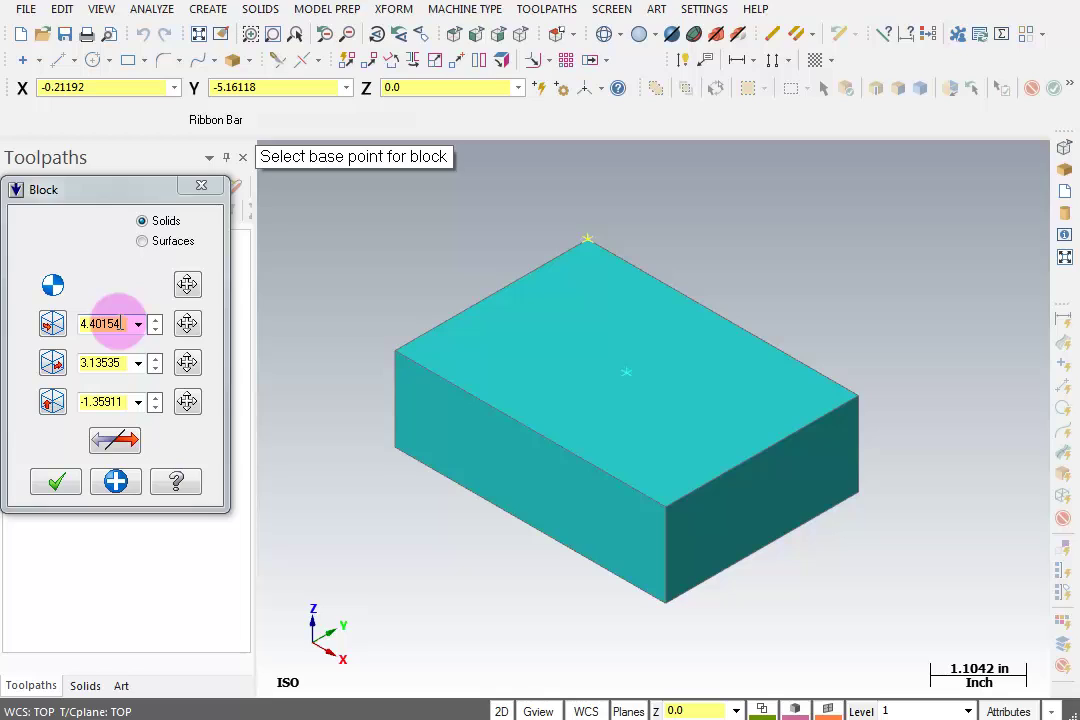
double_click(120, 323)
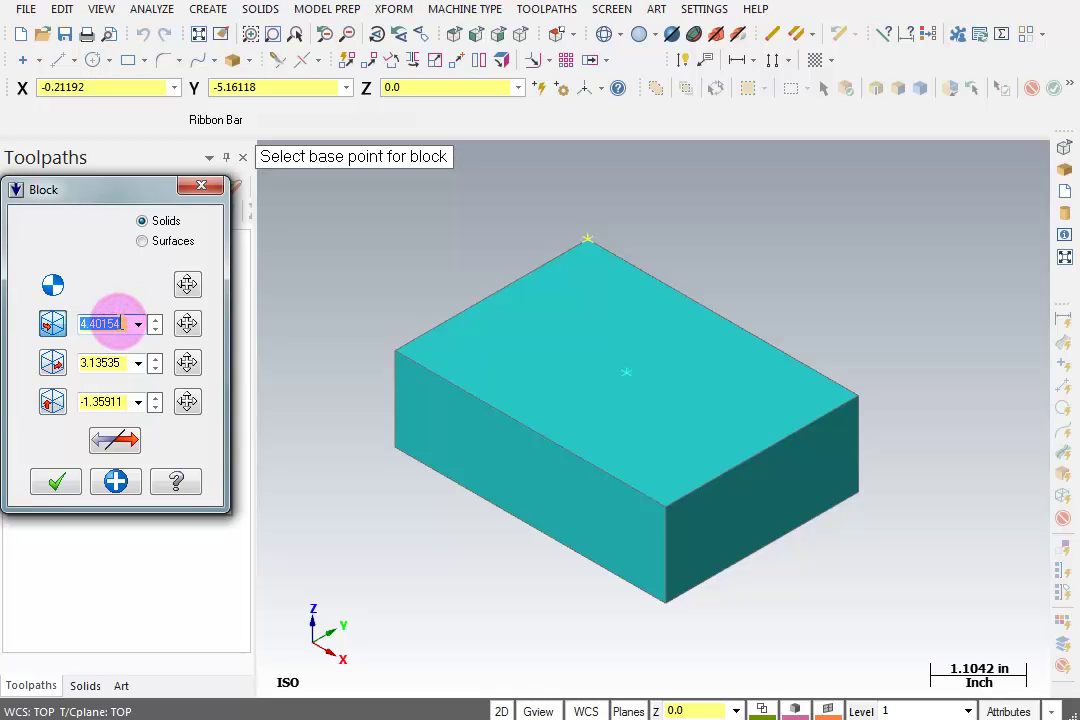
text(6.0)
key(Tab)
text(4.0)
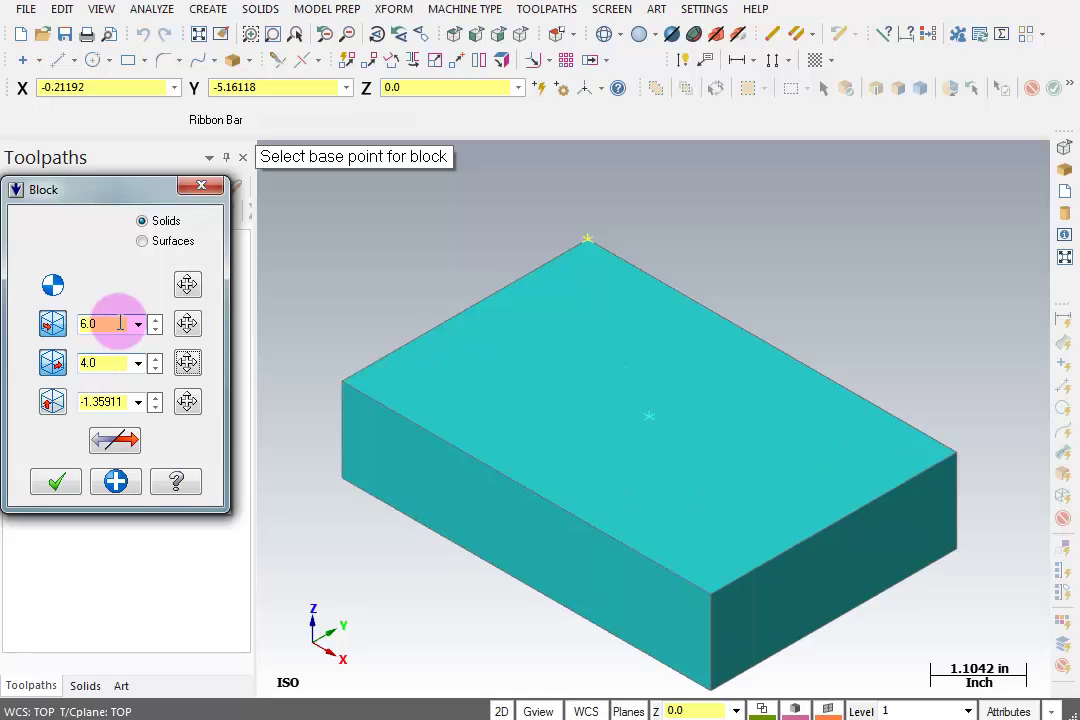
key(Tab)
text(2)
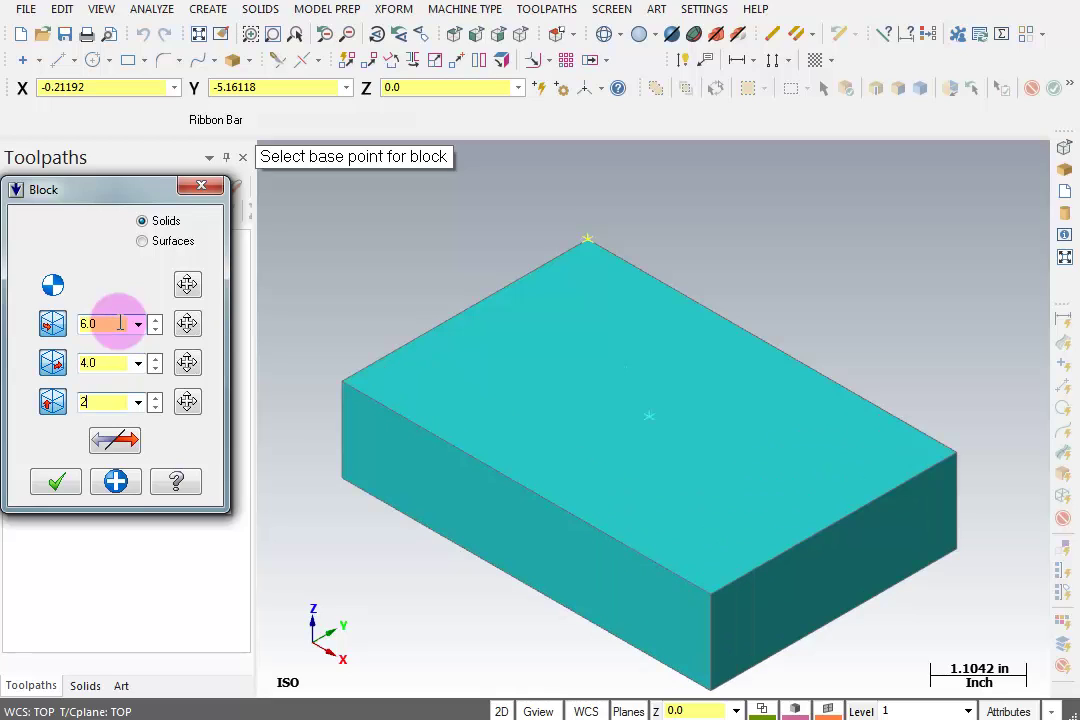
click(118, 323)
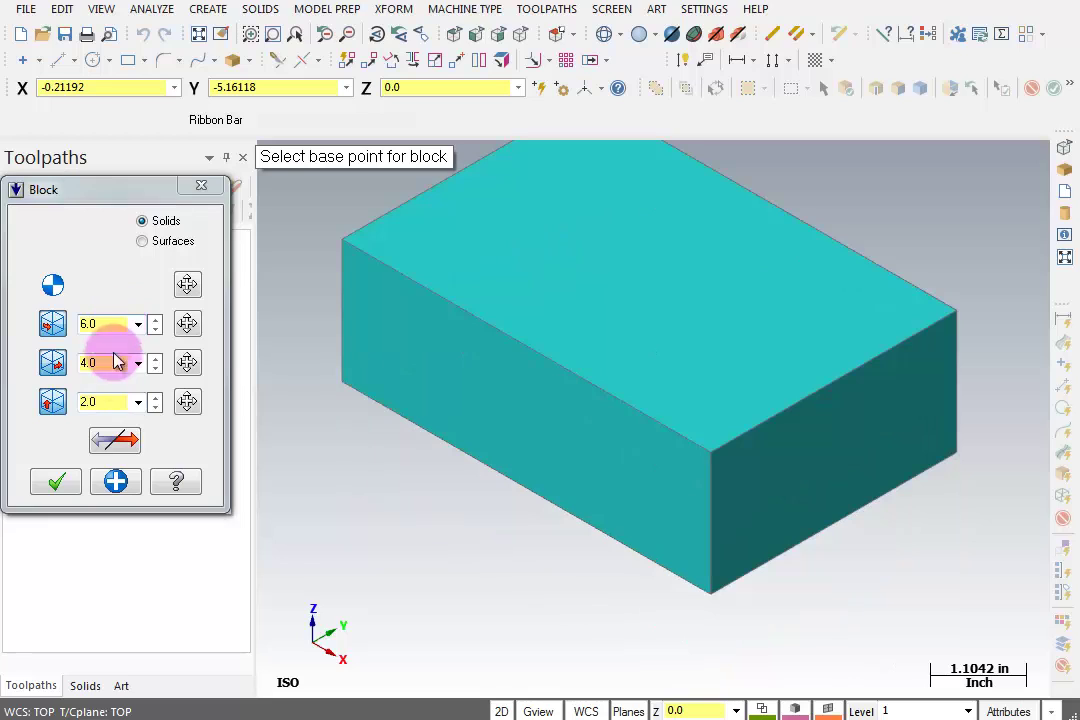
Set the block's height to -2 so it extends downward, and accept the block
double_click(118, 403)
key(BackSpace)
text(-2)
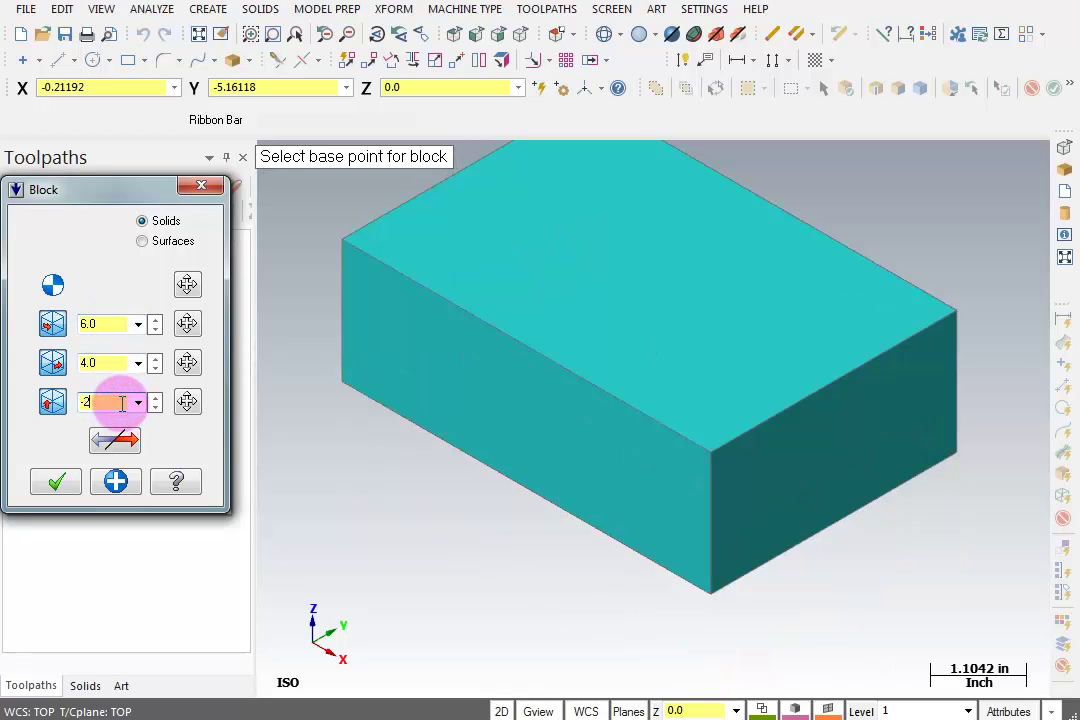
key(Return)
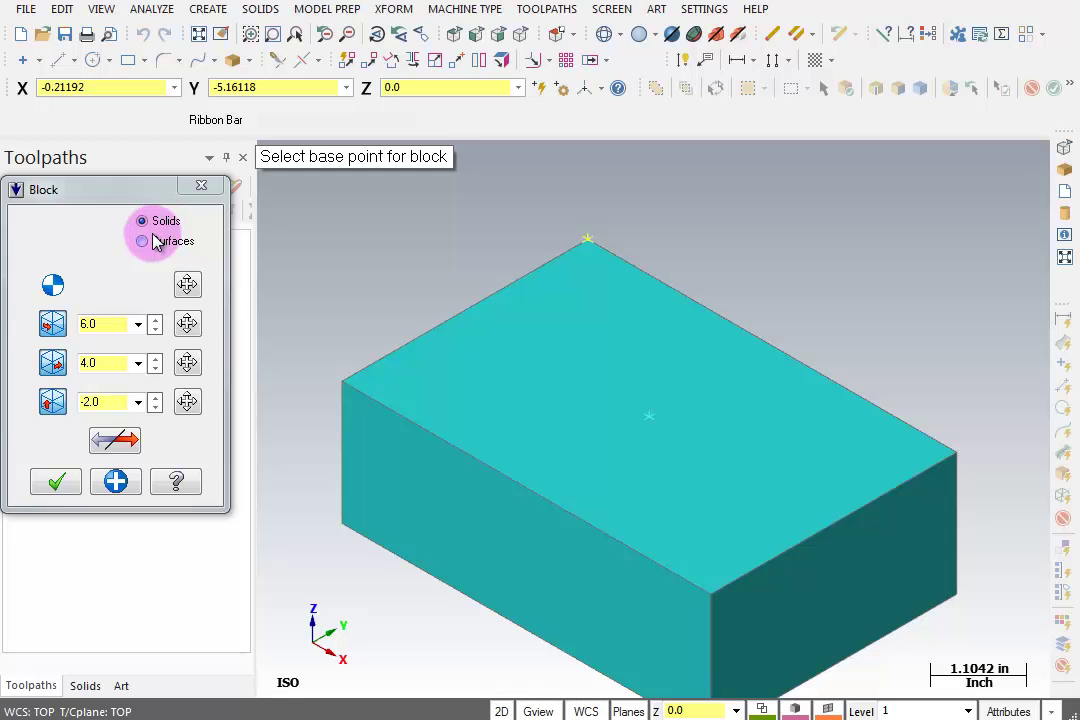
click(54, 484)
Create a solid cylinder upward from the centre of the block's top face, with a radius of about 1.01 and height of about 1.51
scroll(856, 222, down, 3)
scroll(925, 405, up, 1)
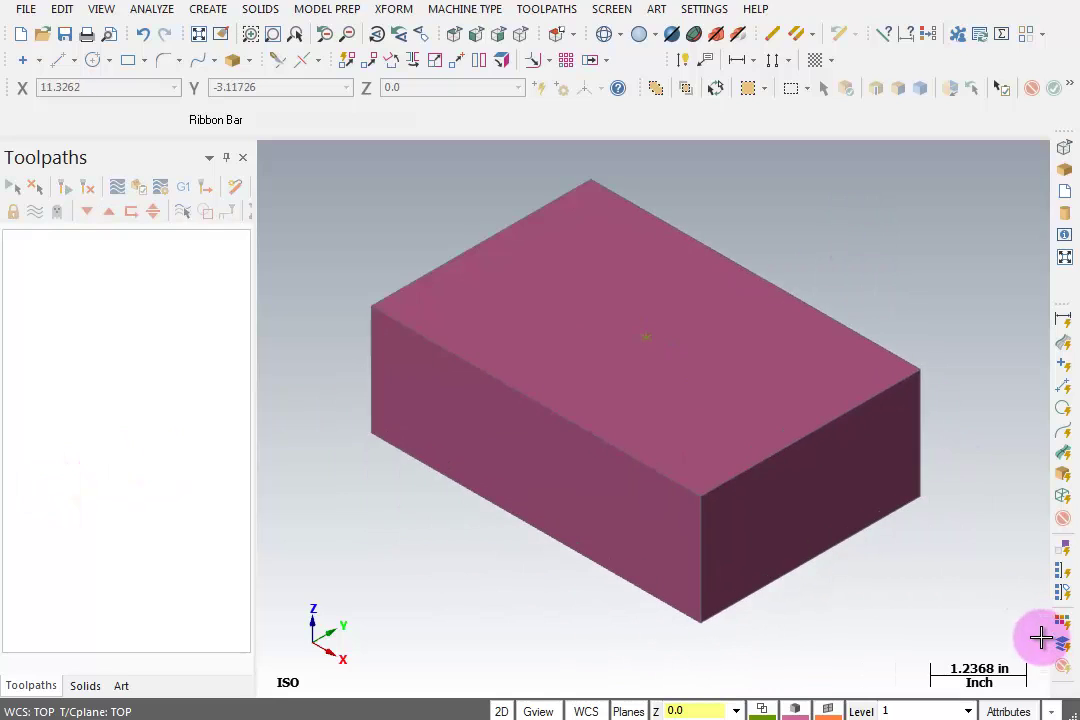
scroll(1035, 665, down, 1)
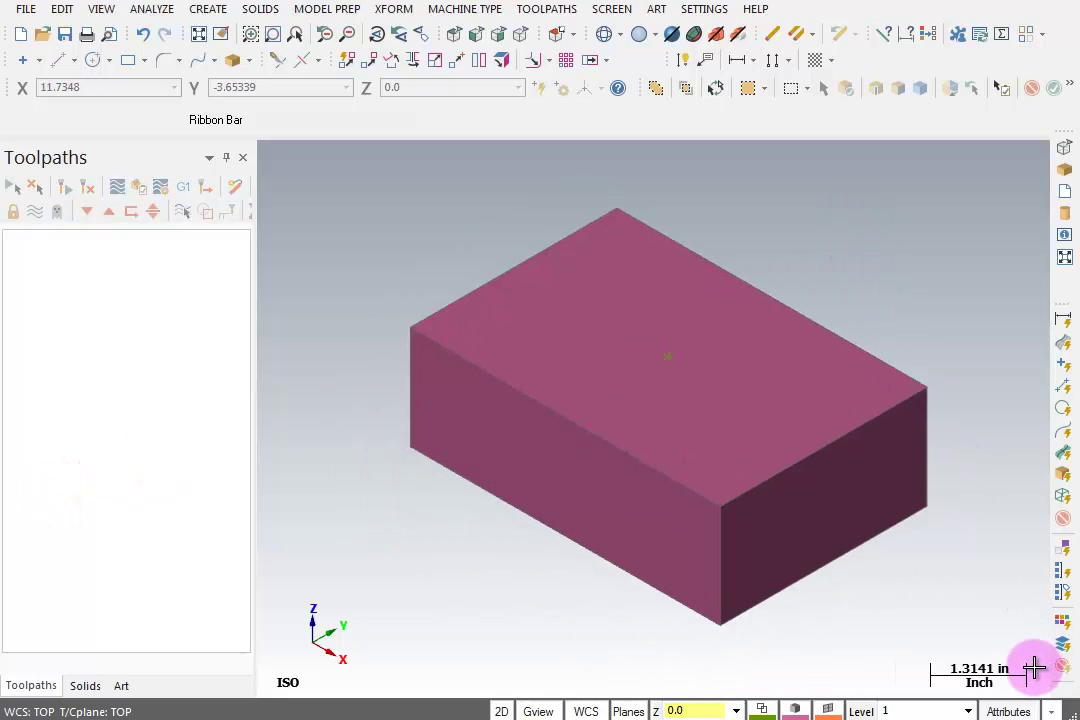
click(250, 60)
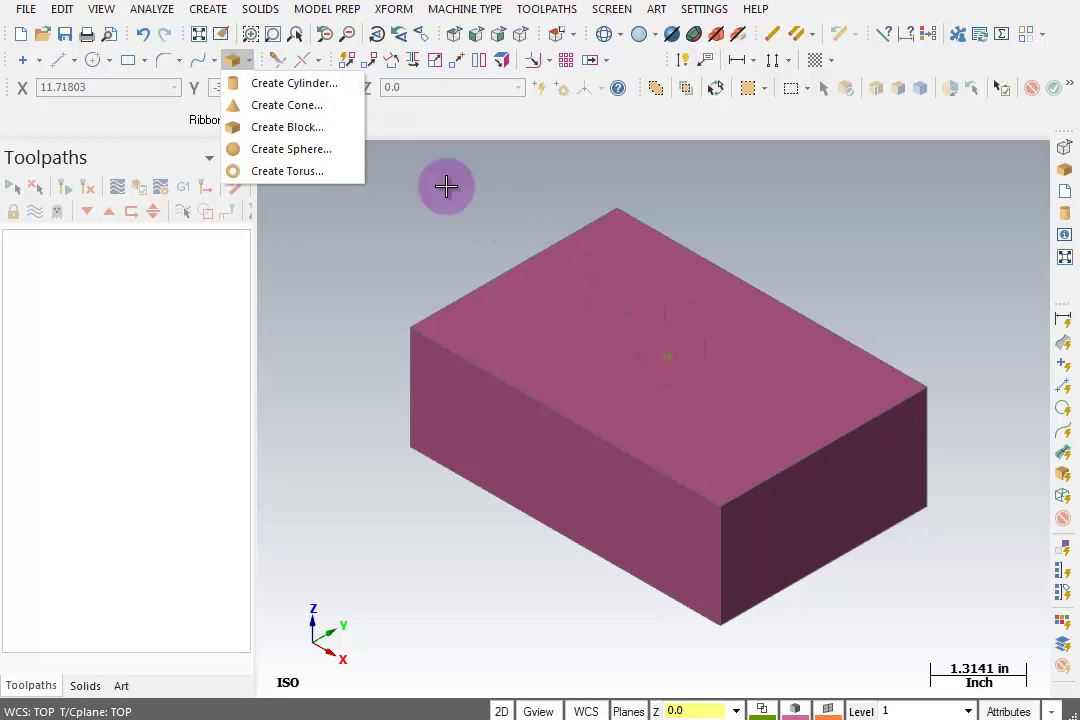
click(296, 84)
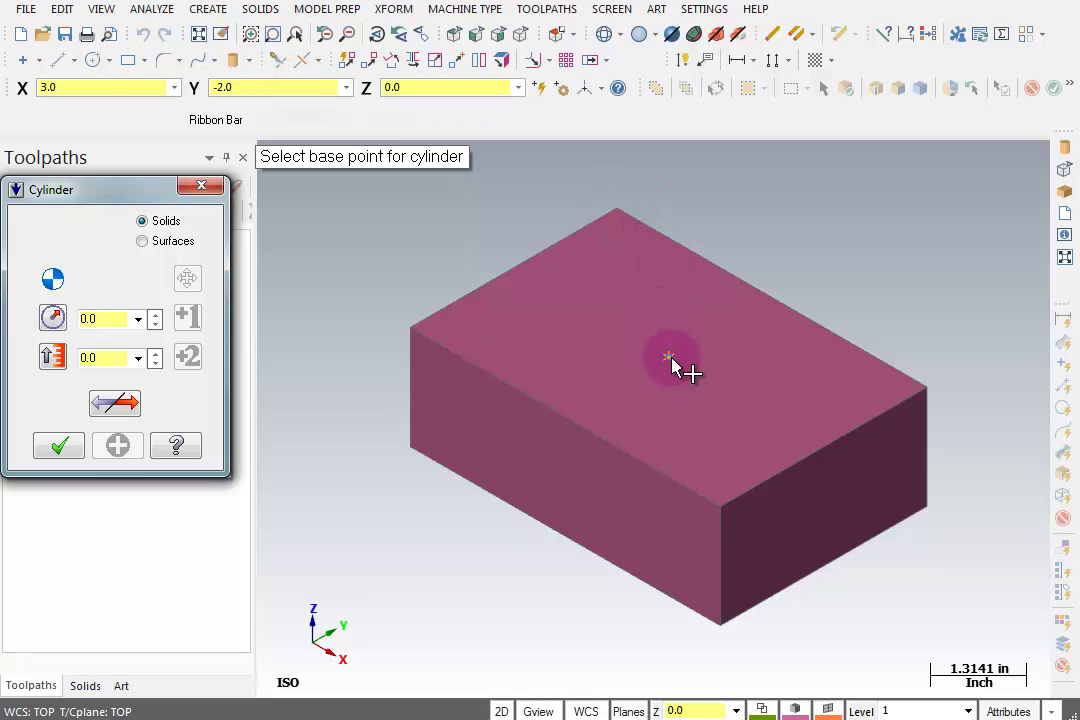
click(670, 358)
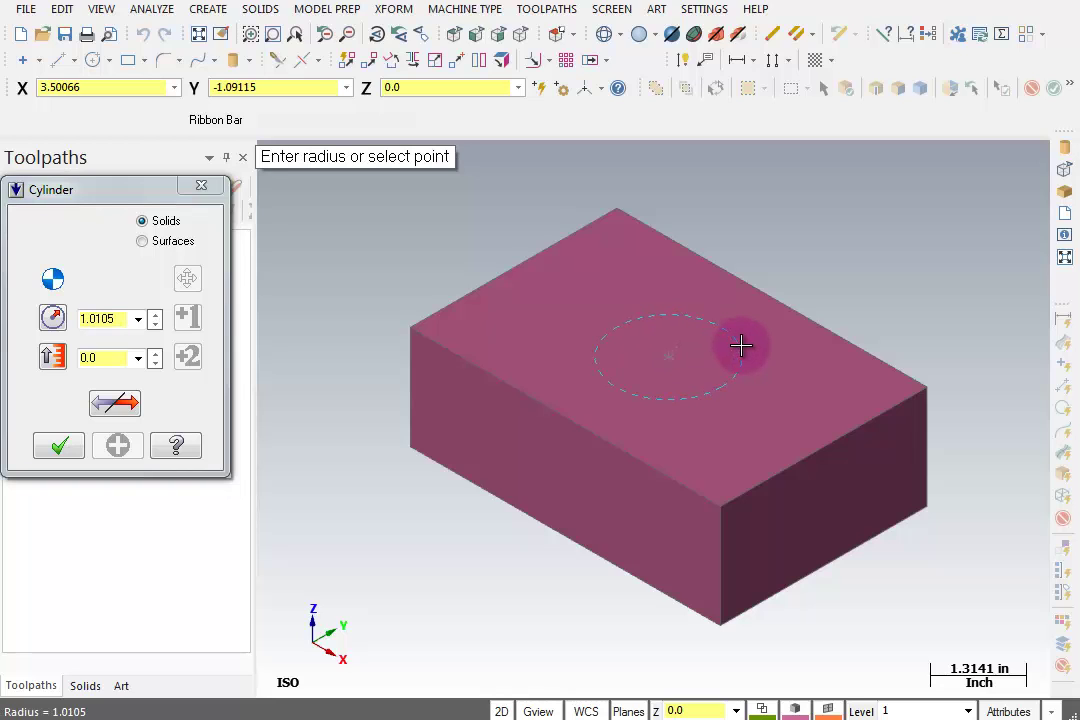
click(741, 346)
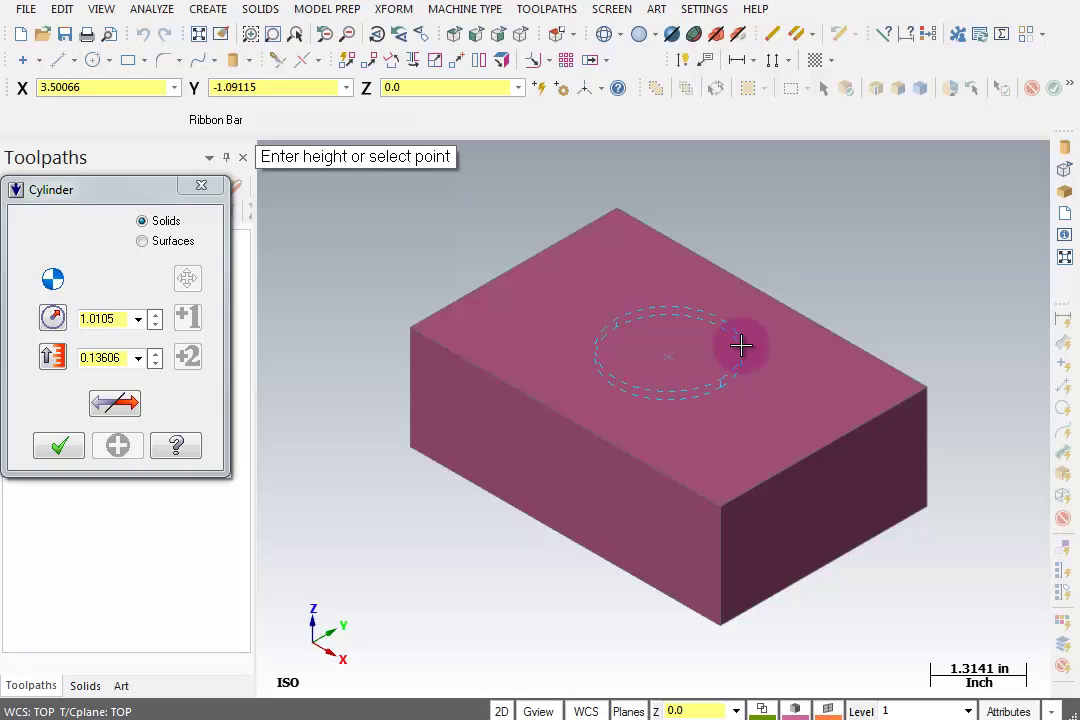
click(761, 222)
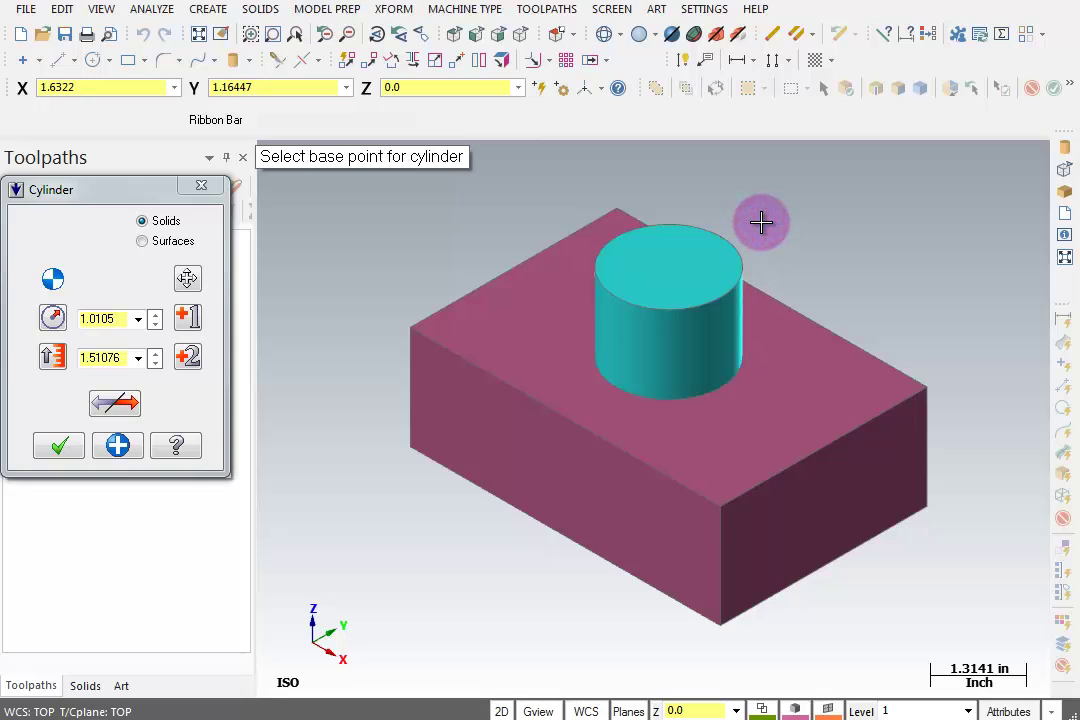
Set the cylinder's radius to 1.0 and its height to 0.75, and accept the cylinder
double_click(116, 316)
text(1.0)
key(Return)
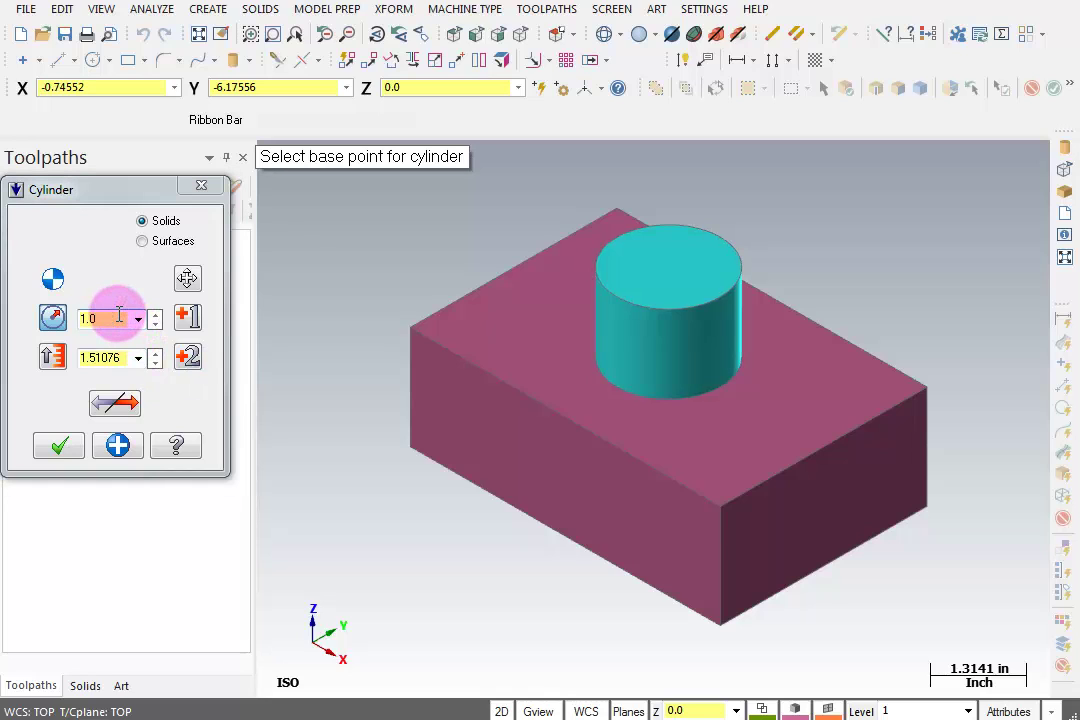
double_click(108, 358)
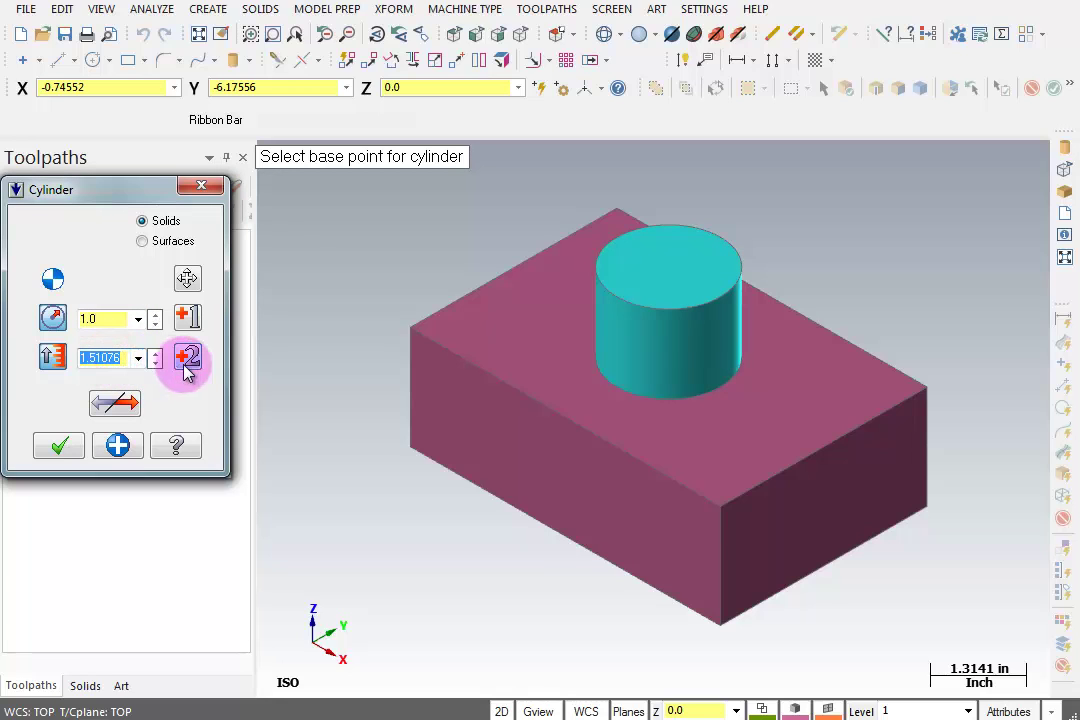
text(.75)
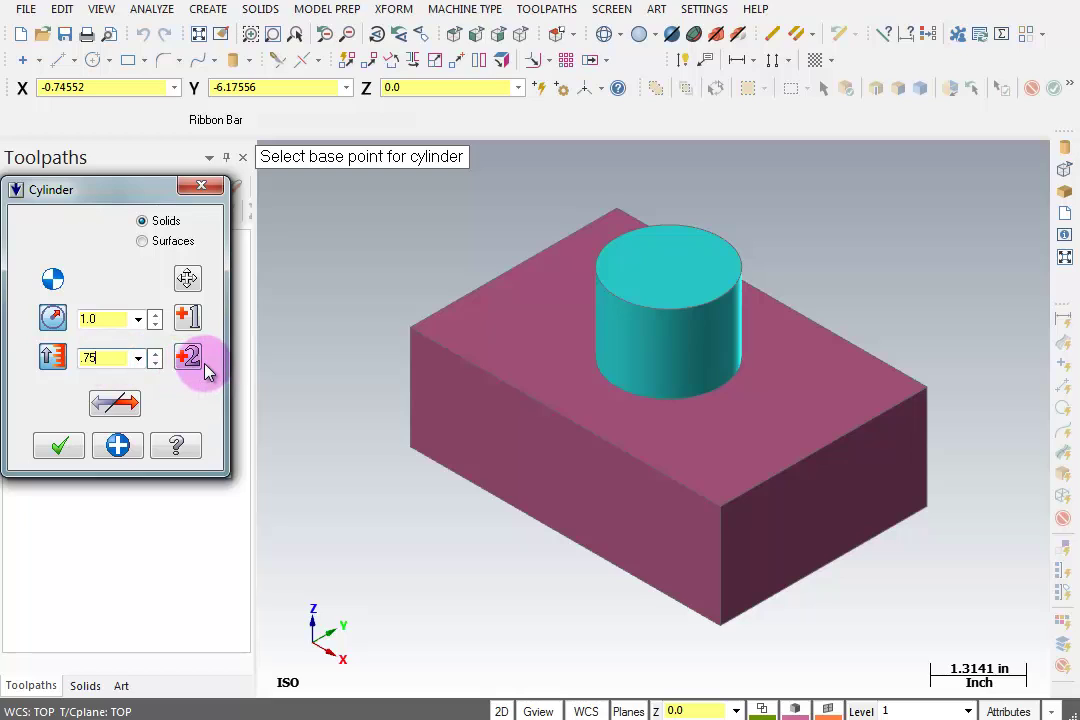
key(Return)
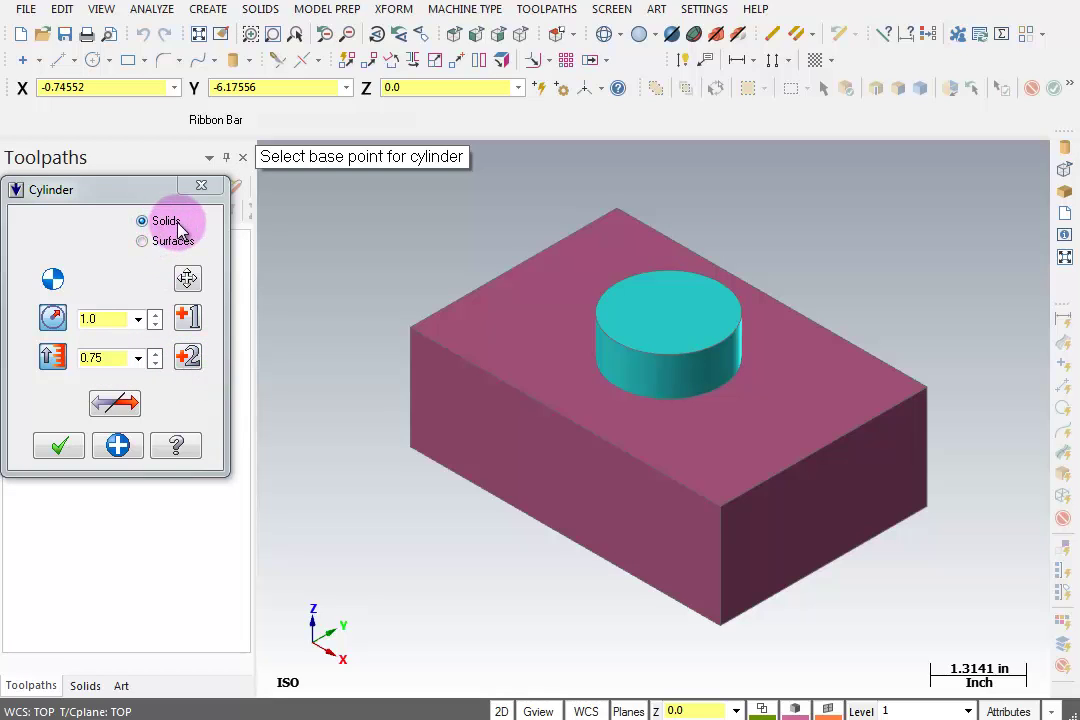
click(59, 446)
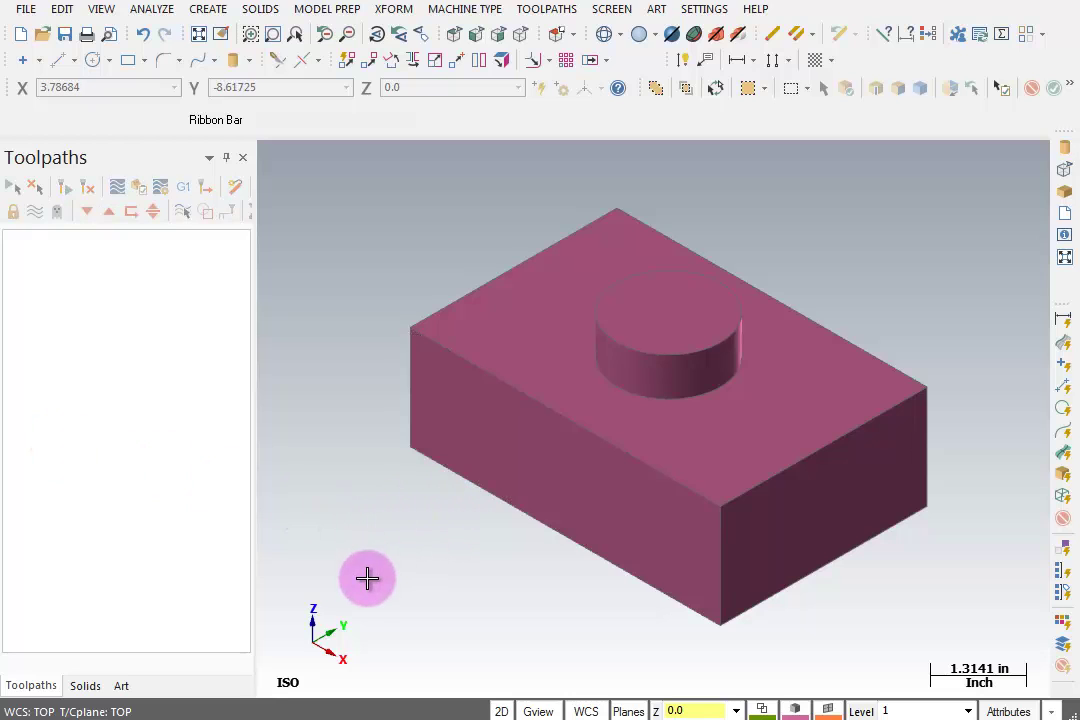
Select the block and the cylinder one at a time to check whether they are separate bodies, clearing each selection
click(476, 440)
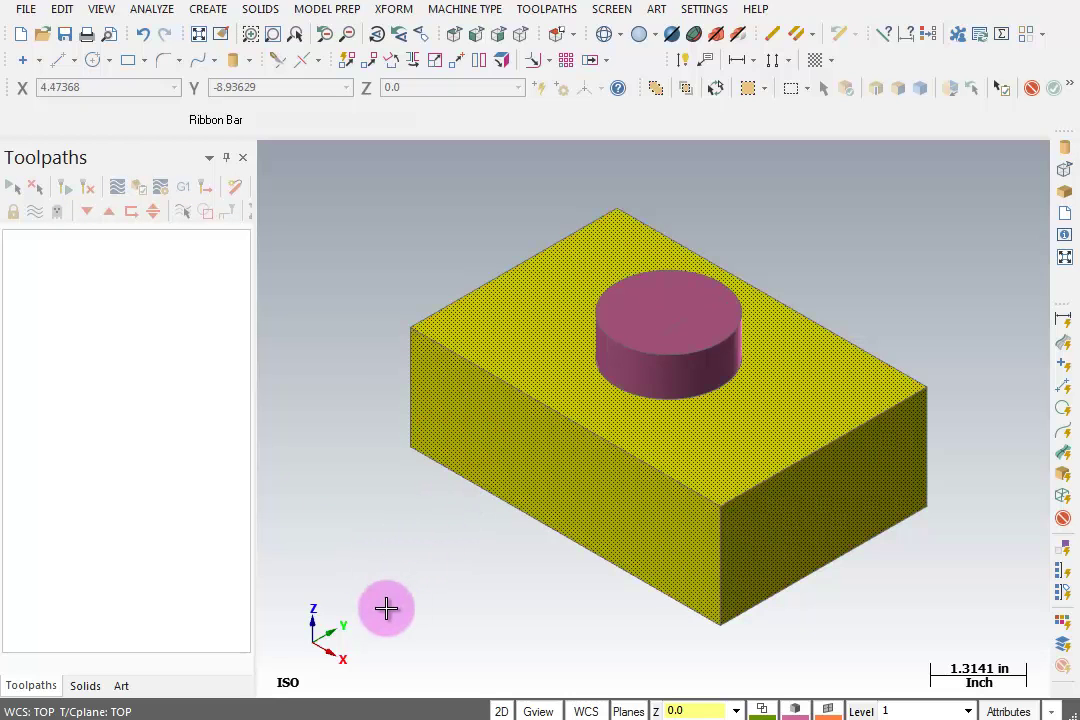
key(Return)
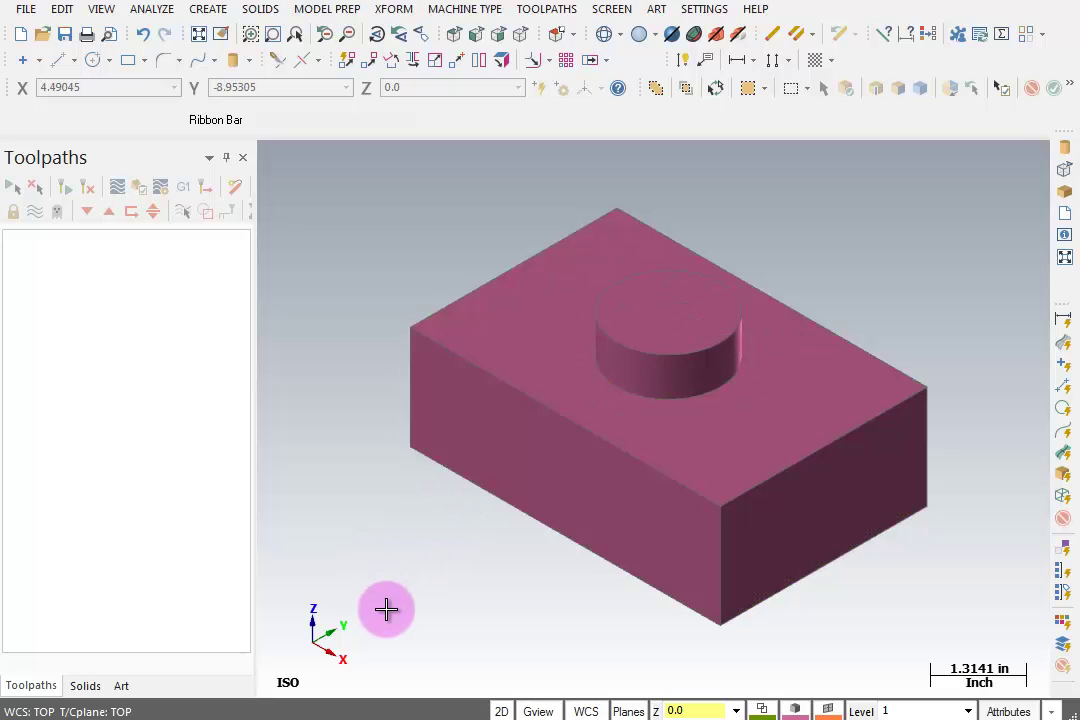
click(672, 313)
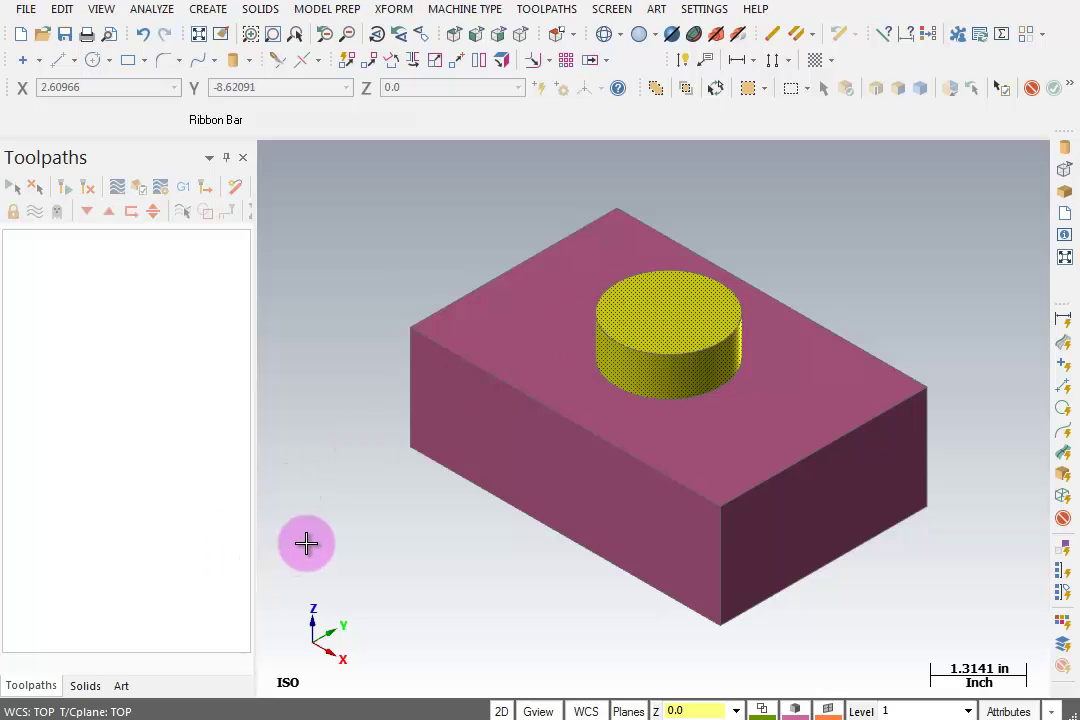
click(306, 543)
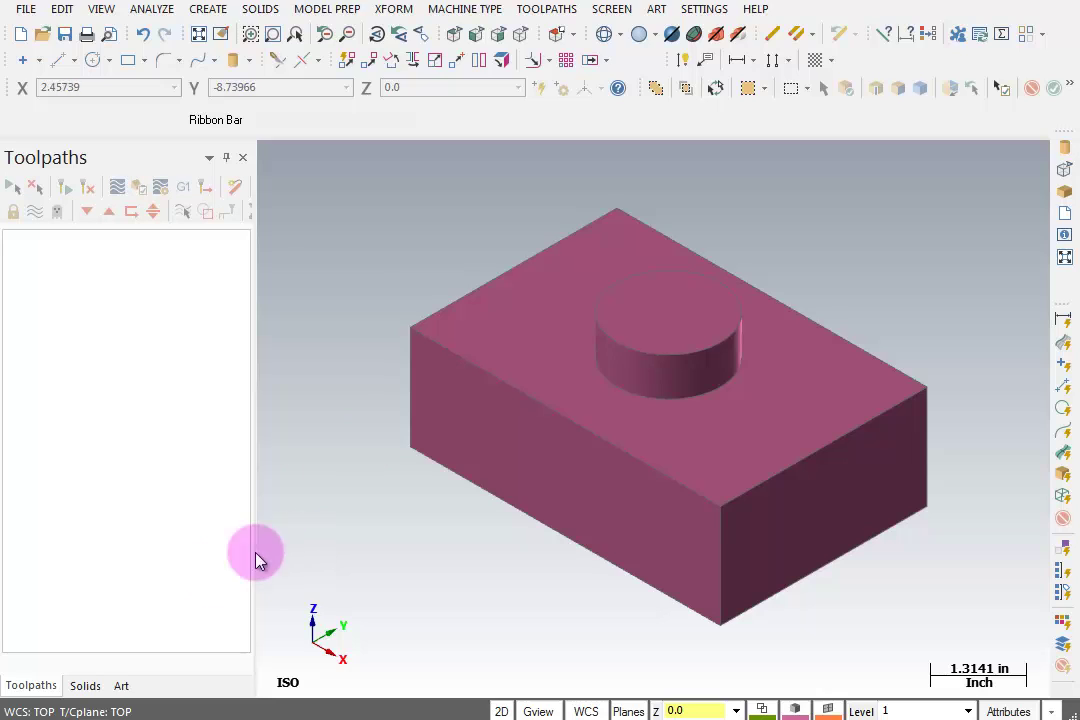
Show the list of solids and expand both bodies to examine their operations
click(84, 686)
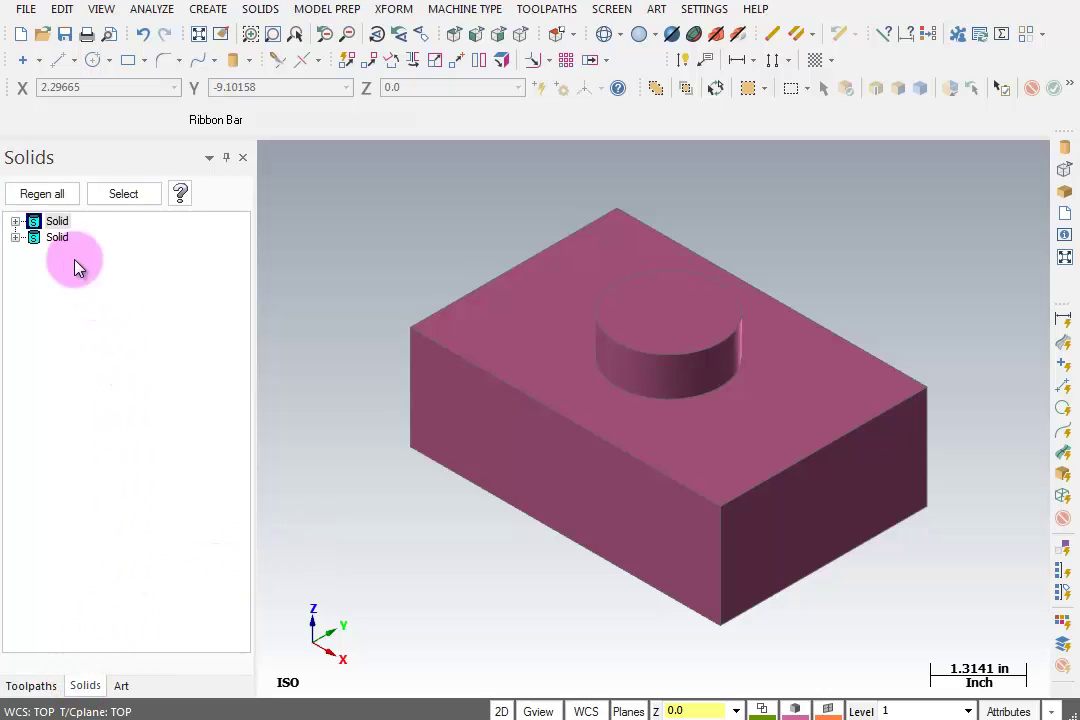
click(15, 221)
click(14, 270)
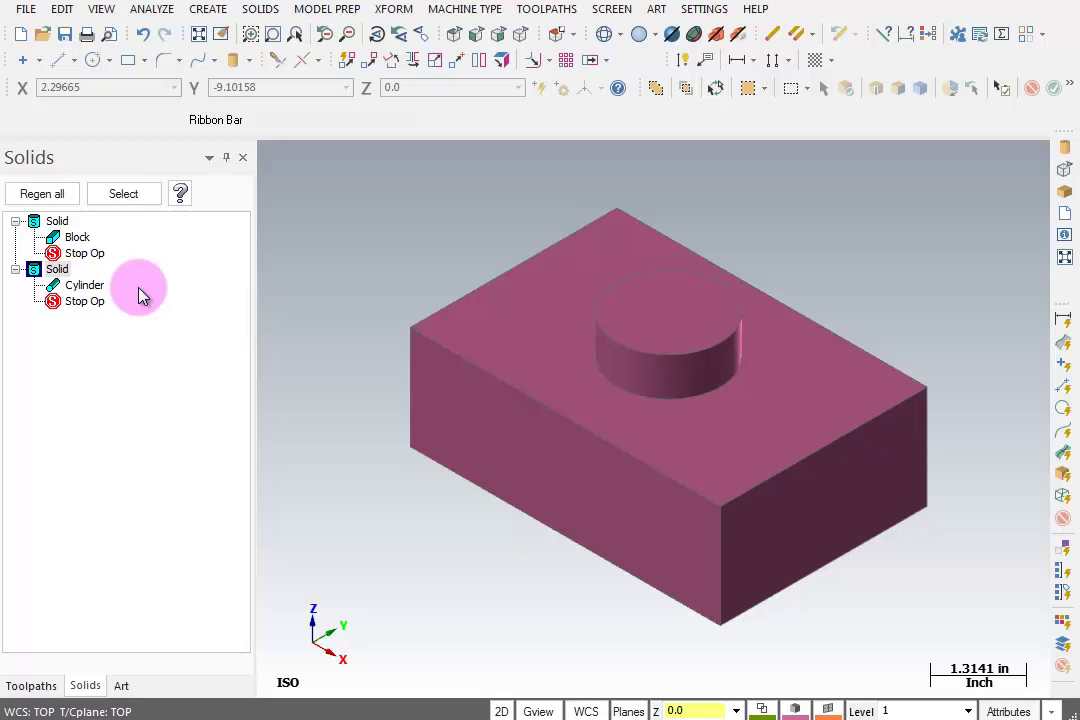
Set the block's height to 1.0 and regenerate the solids
click(76, 240)
double_click(77, 241)
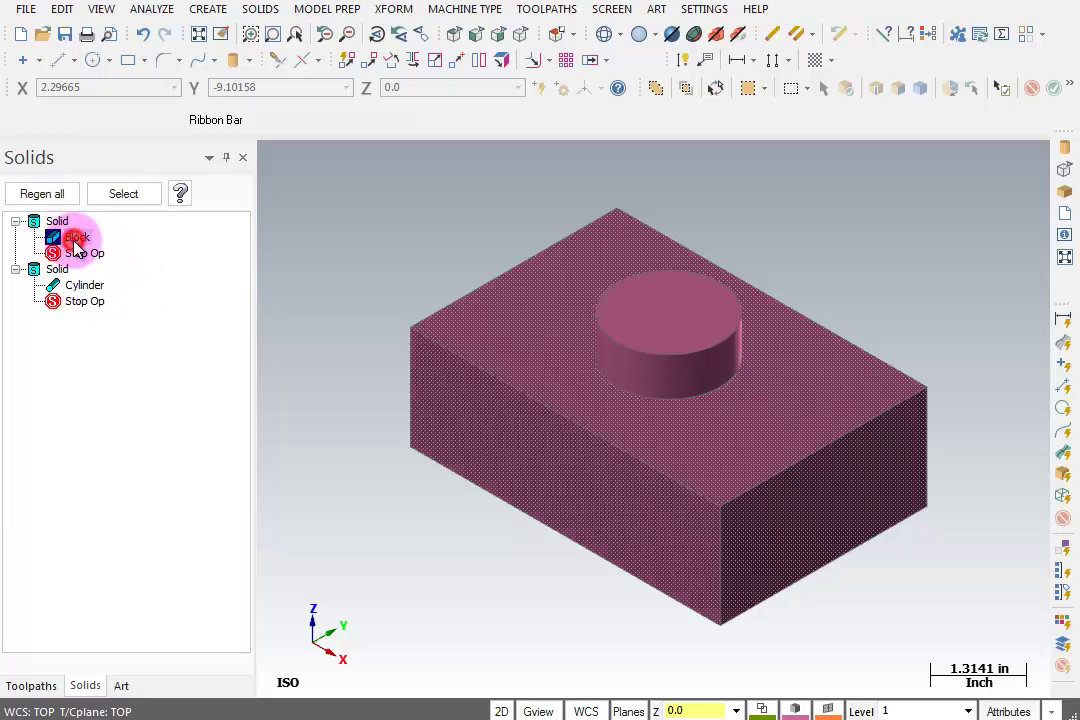
double_click(104, 324)
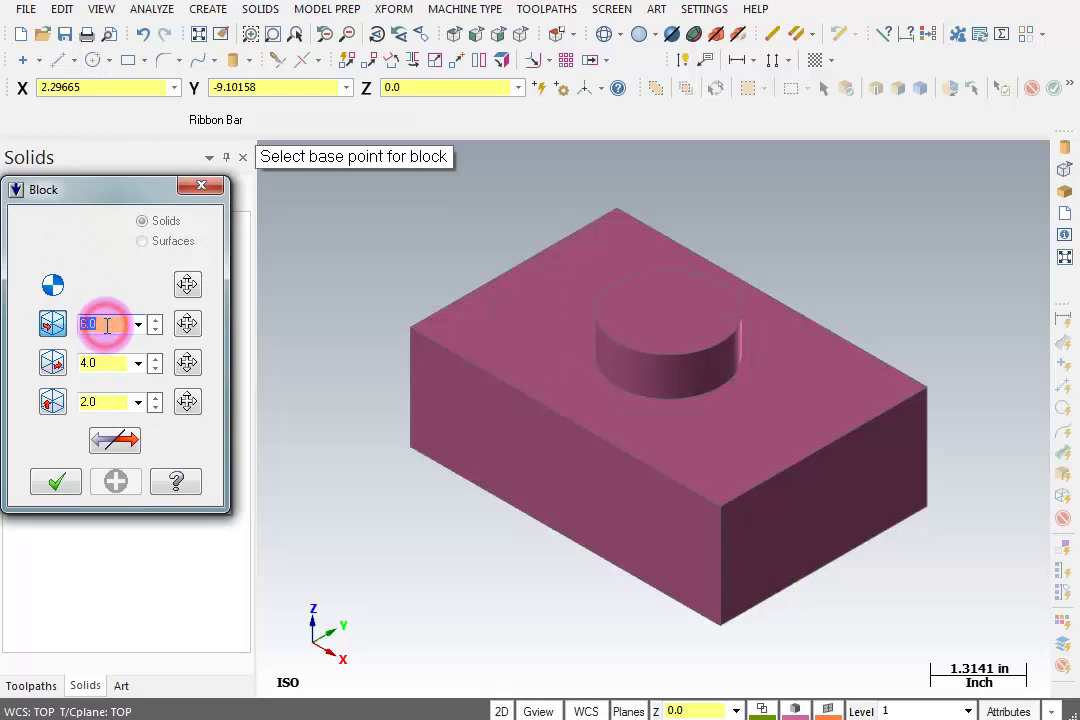
double_click(109, 402)
text(1.0)
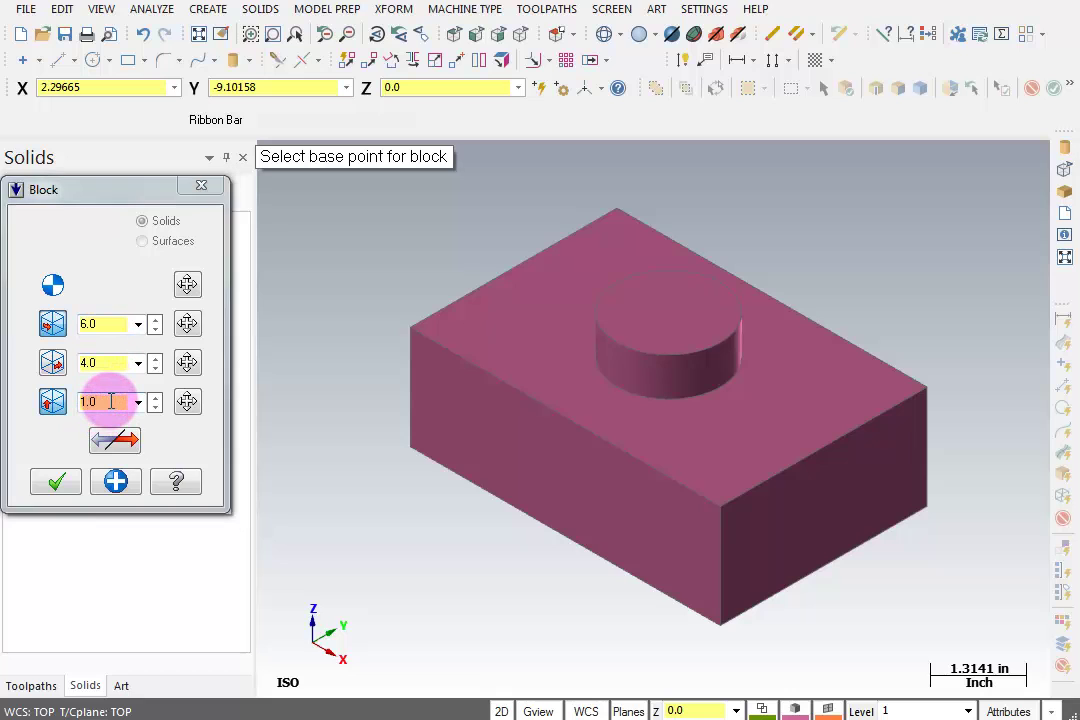
click(54, 482)
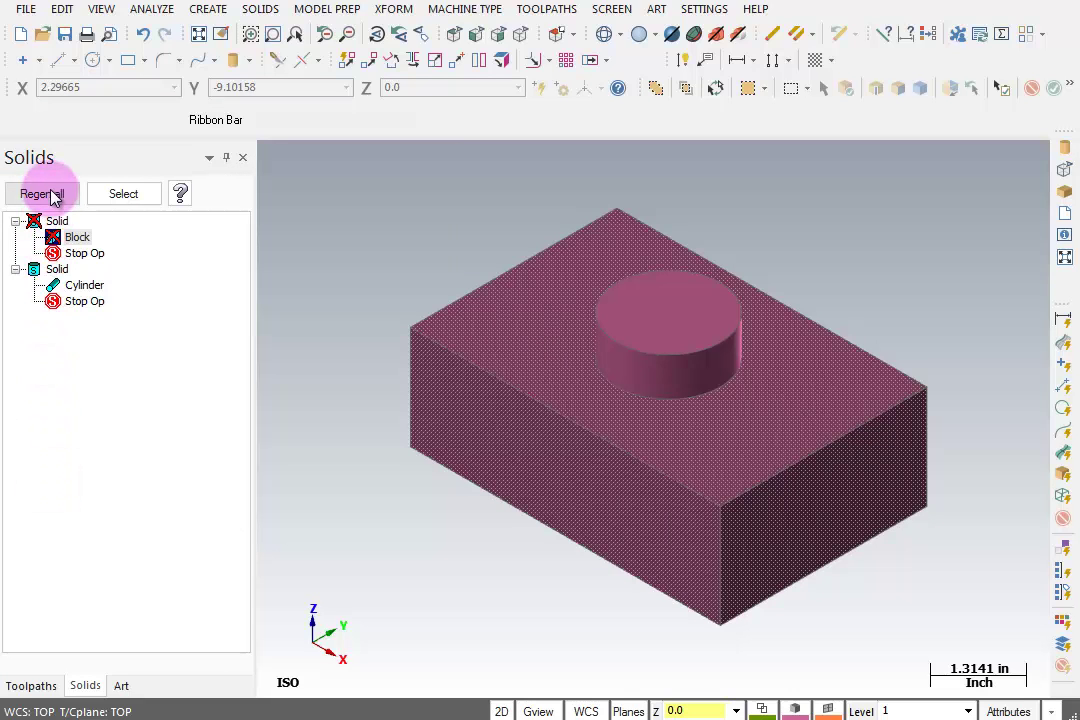
click(54, 195)
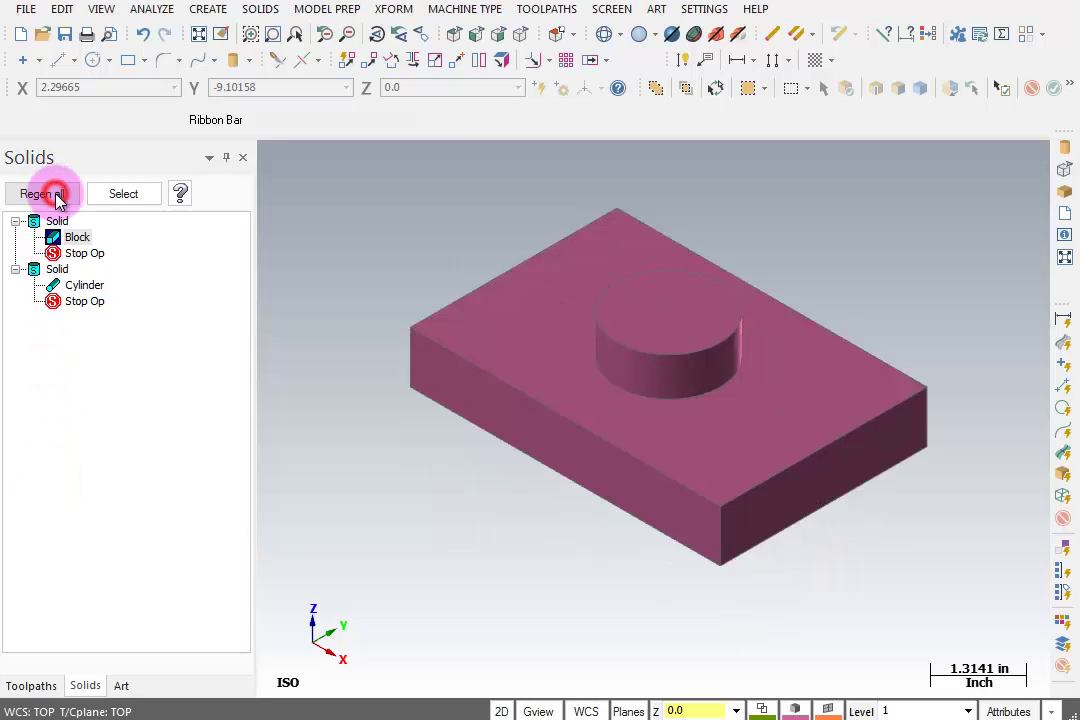
Set the cylinder's radius to 1.25 and regenerate the solids
double_click(80, 286)
double_click(110, 316)
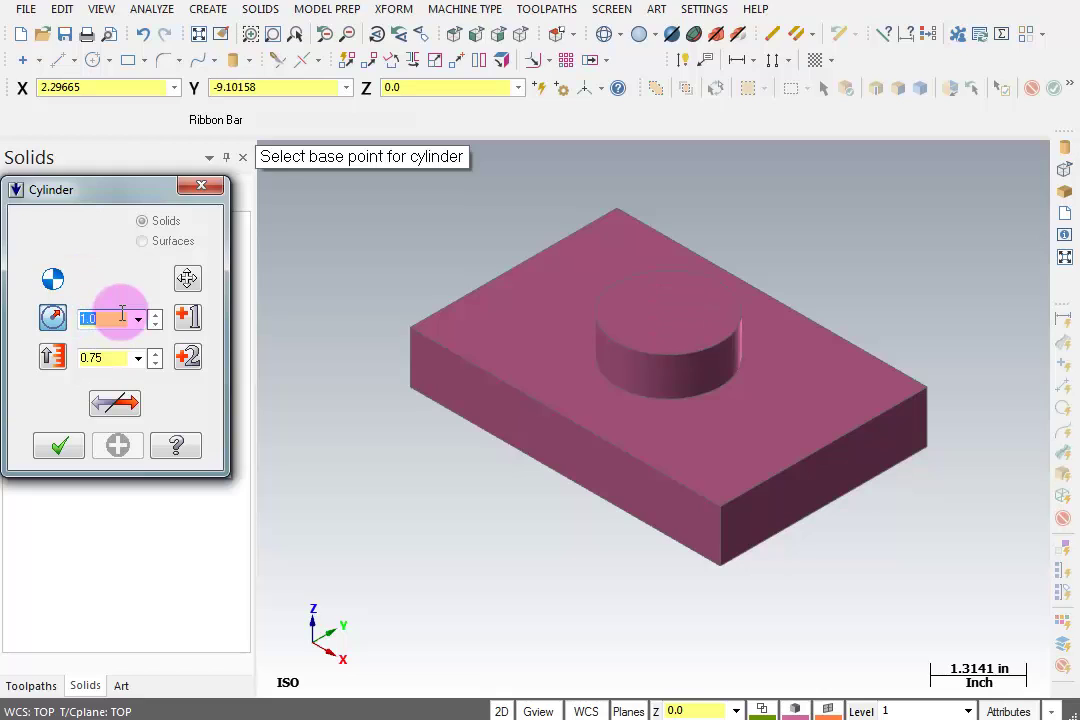
text(1.25)
click(59, 445)
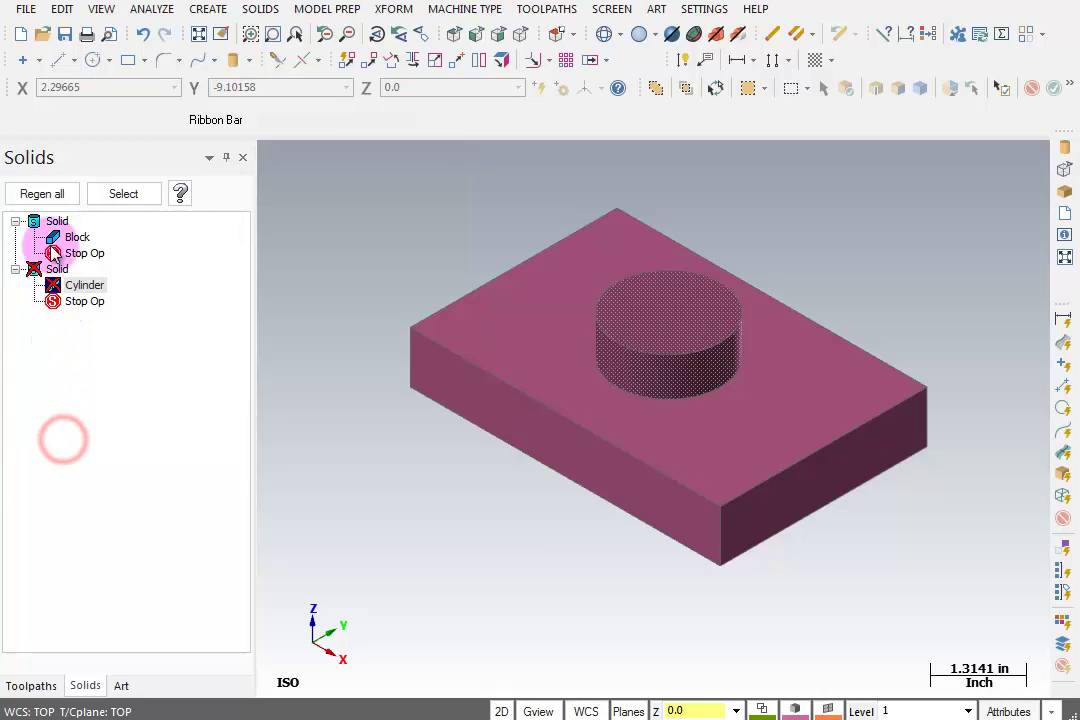
click(41, 196)
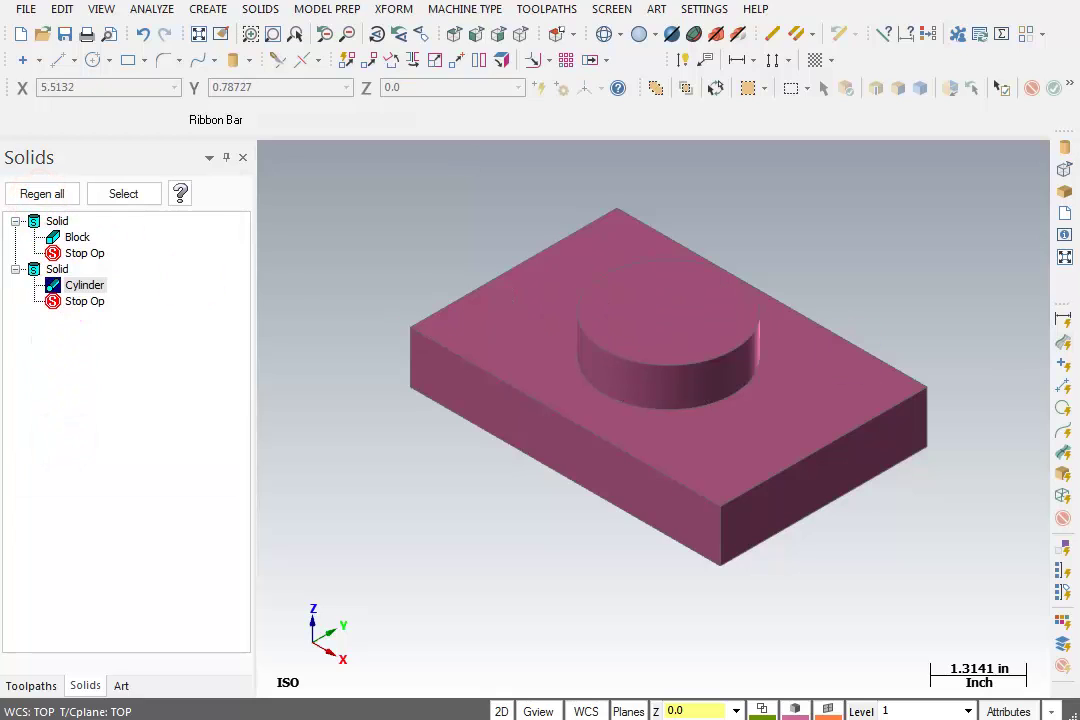
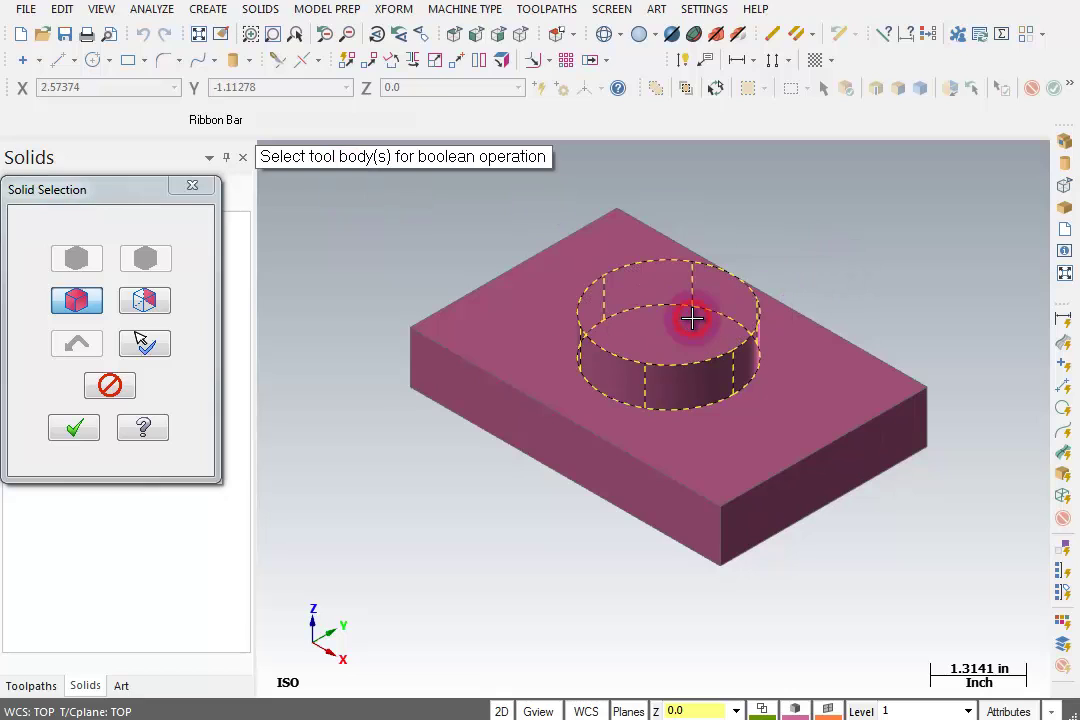
Join the cylinder to the block with a Boolean Add, previewing the Remove and Common types before accepting Add
click(70, 428)
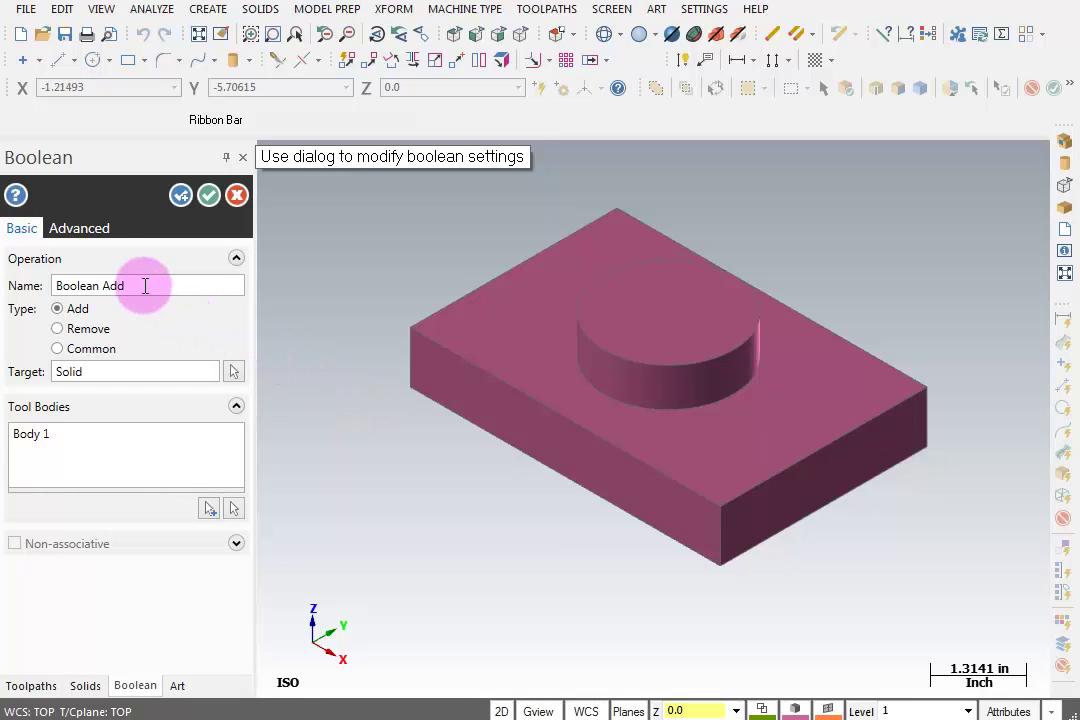
click(58, 329)
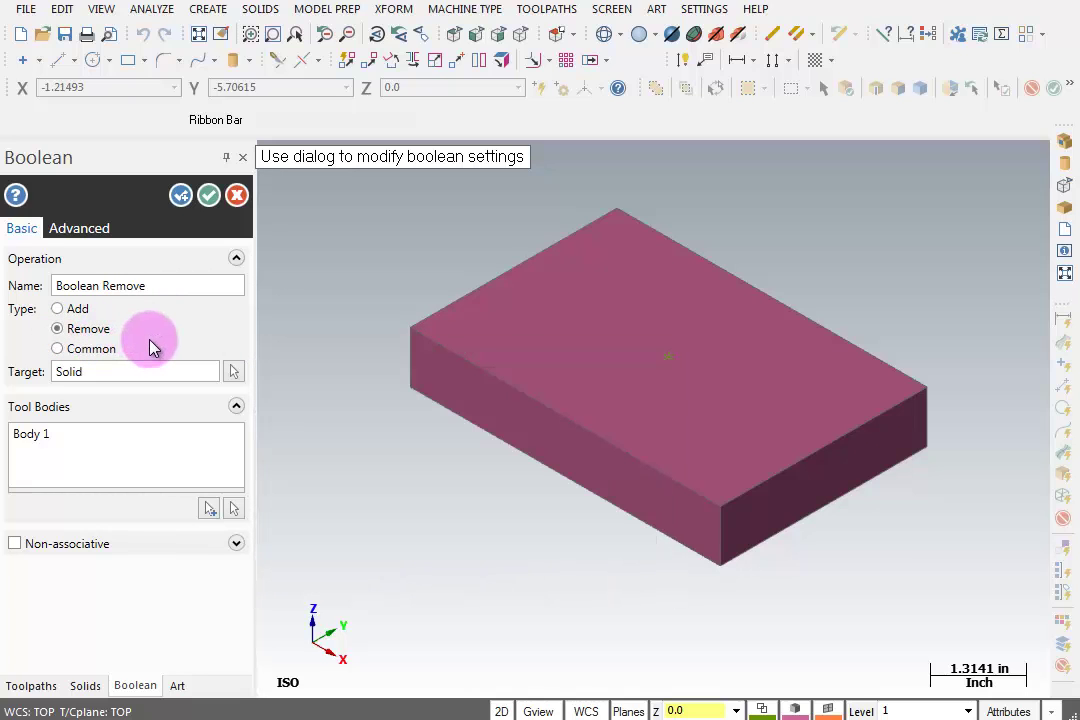
click(58, 349)
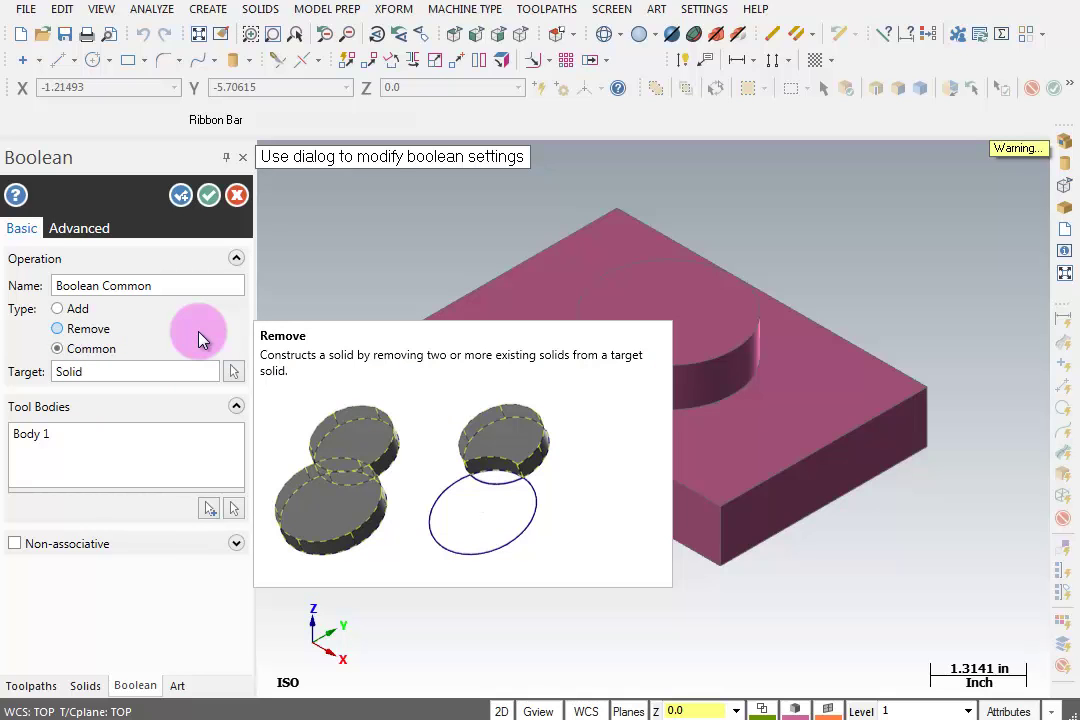
click(57, 309)
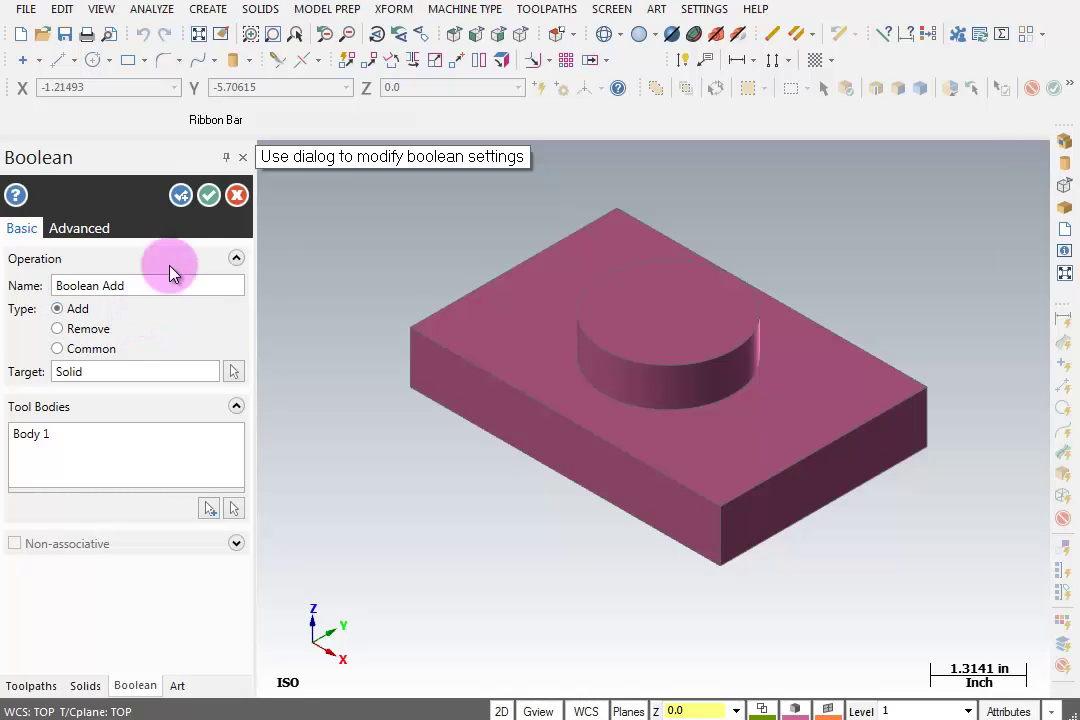
click(208, 196)
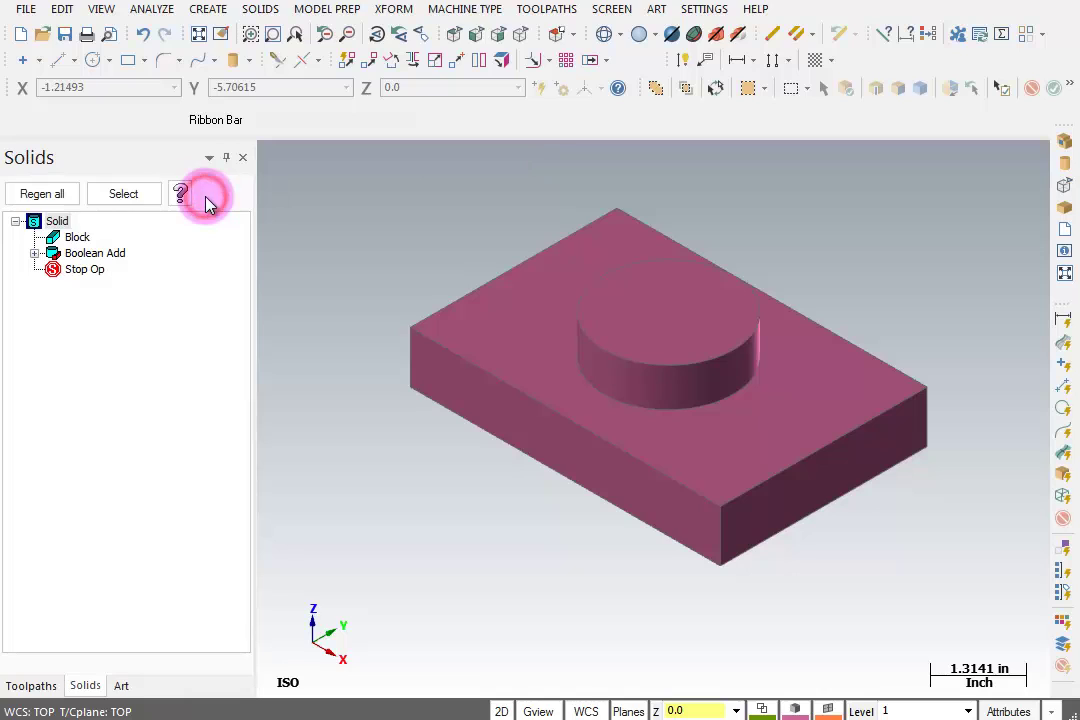
Examine the combined solid's operation history, including the block and the cylinder nested under the Boolean Add
click(15, 221)
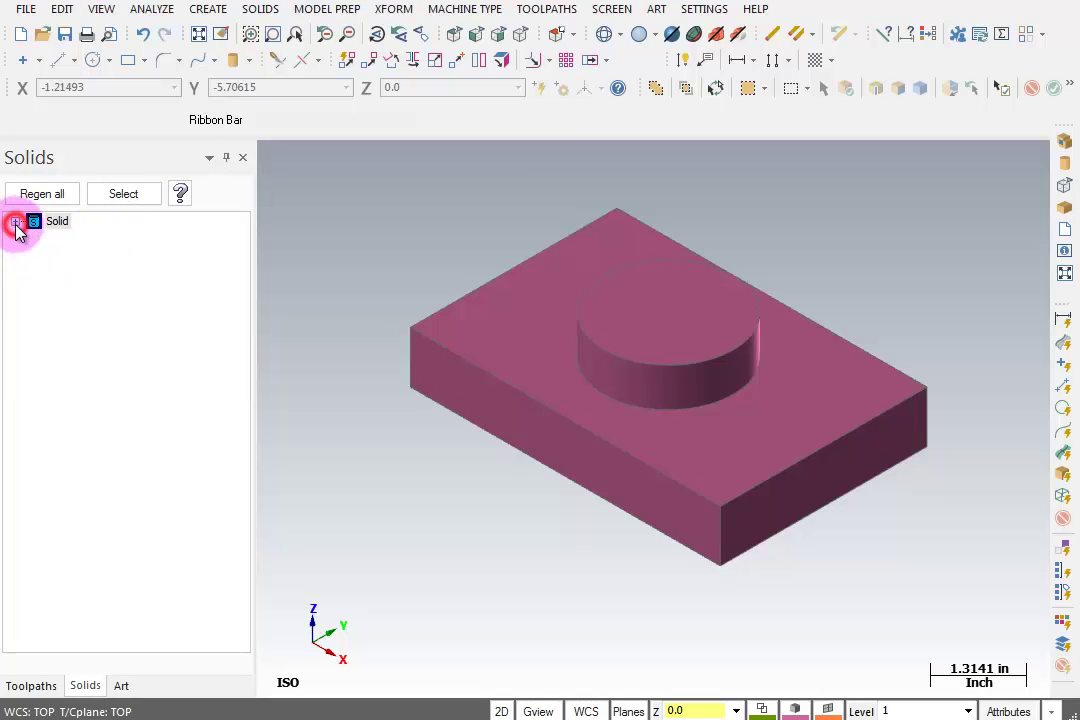
click(15, 221)
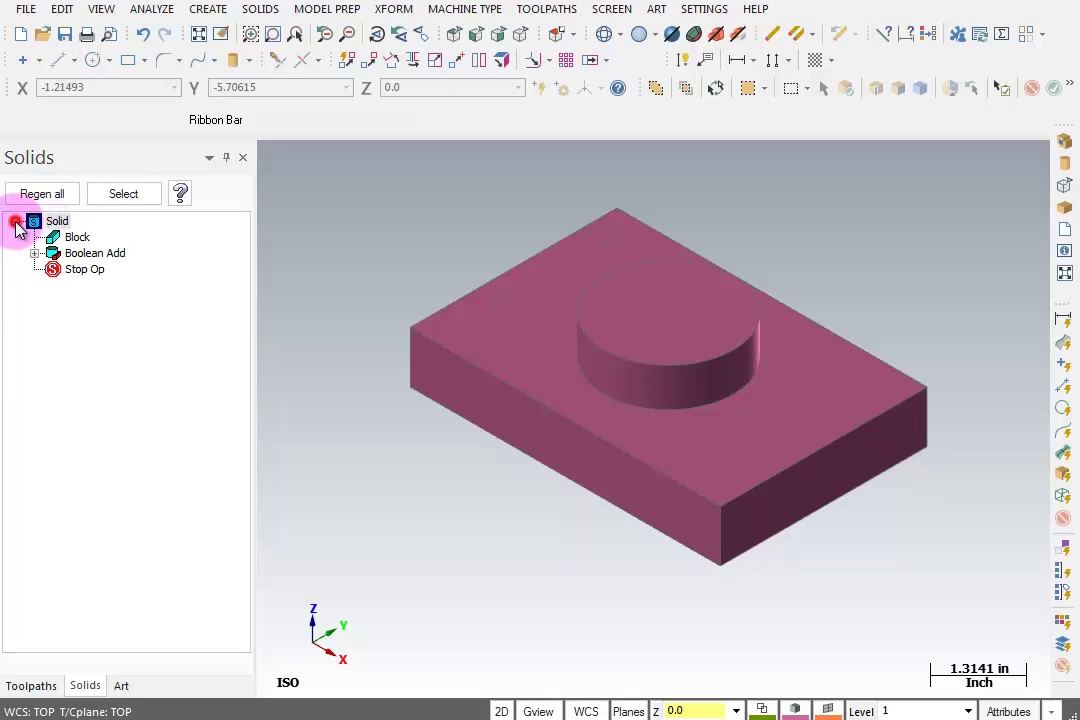
click(56, 221)
click(74, 238)
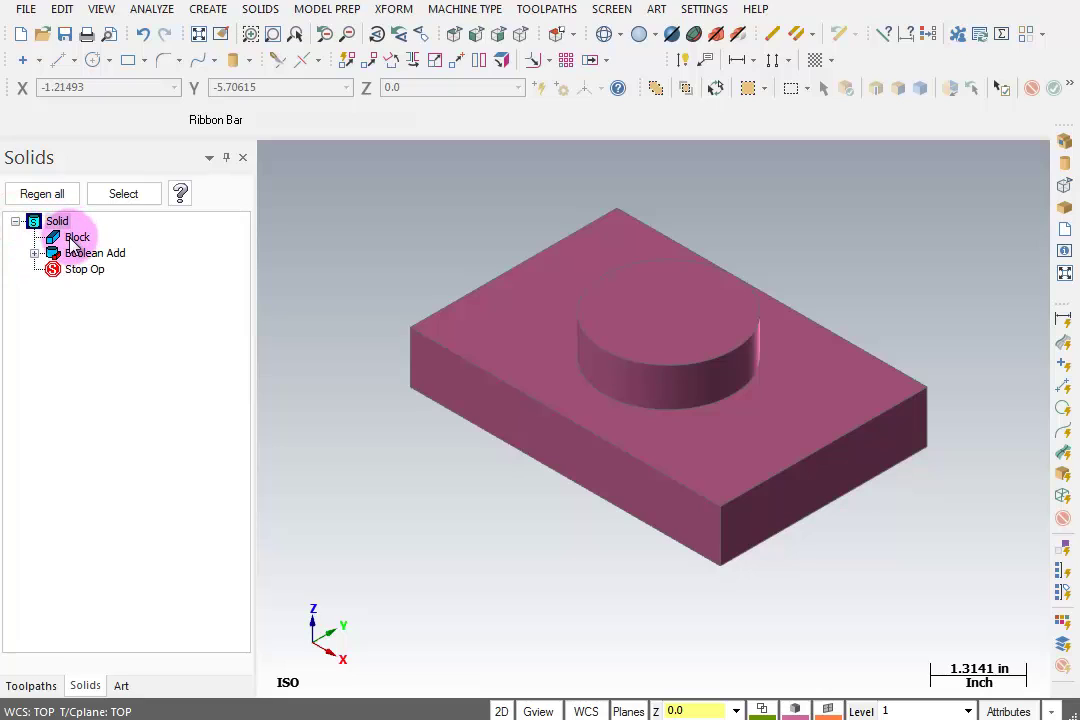
click(92, 255)
click(34, 254)
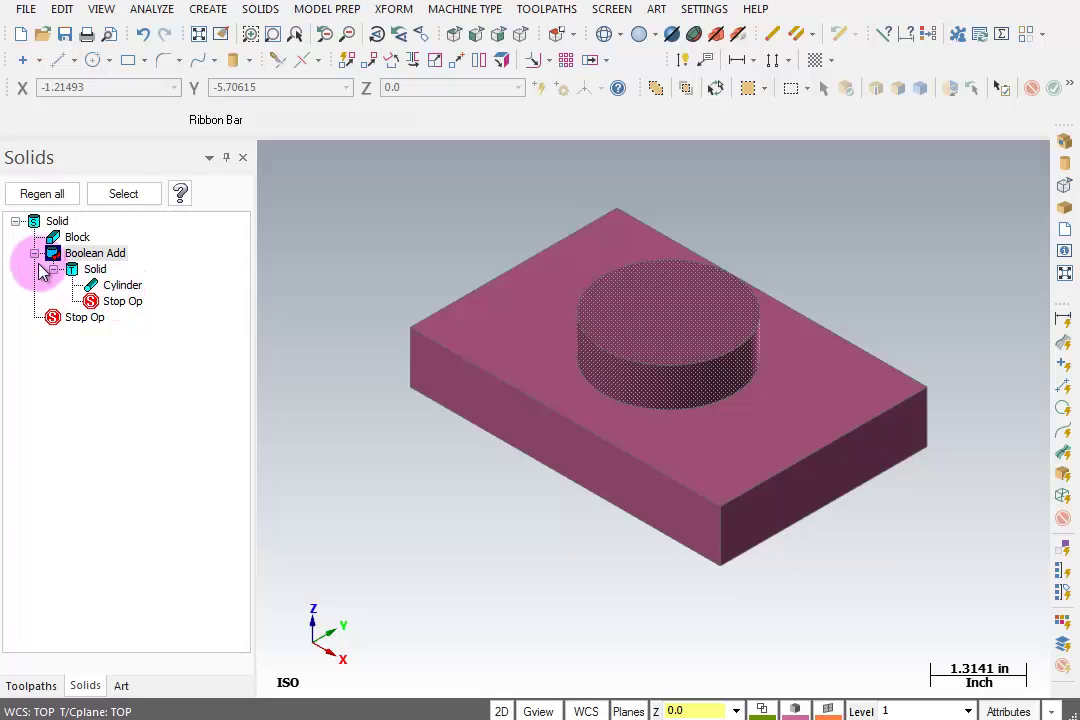
click(34, 253)
click(14, 221)
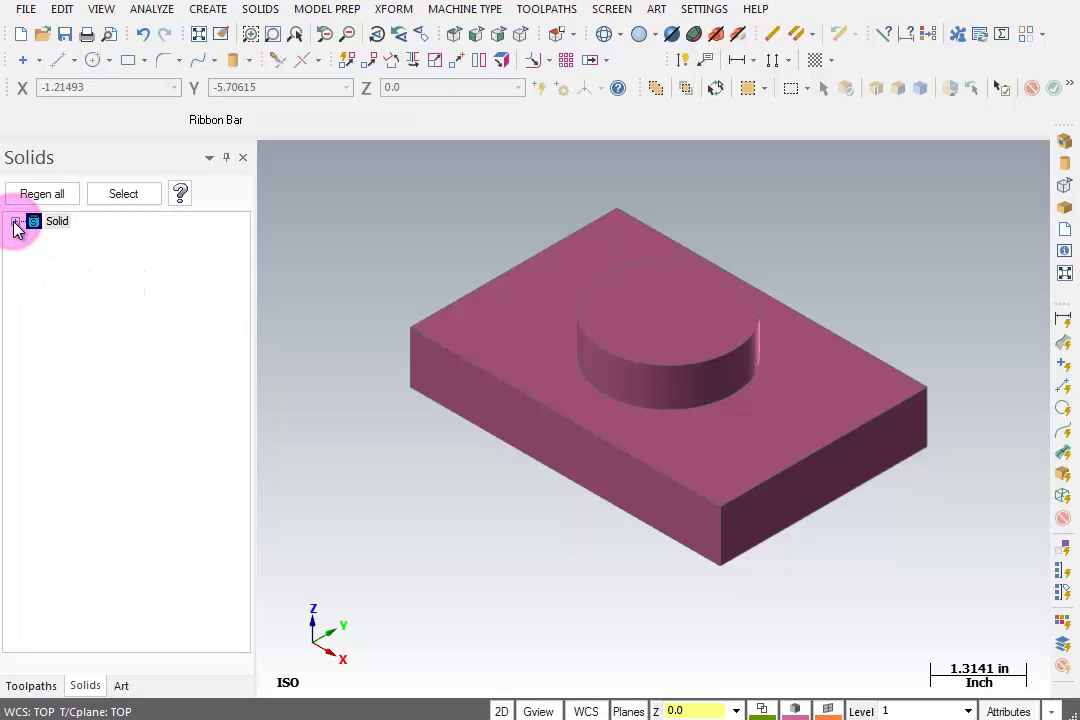
click(14, 221)
click(34, 253)
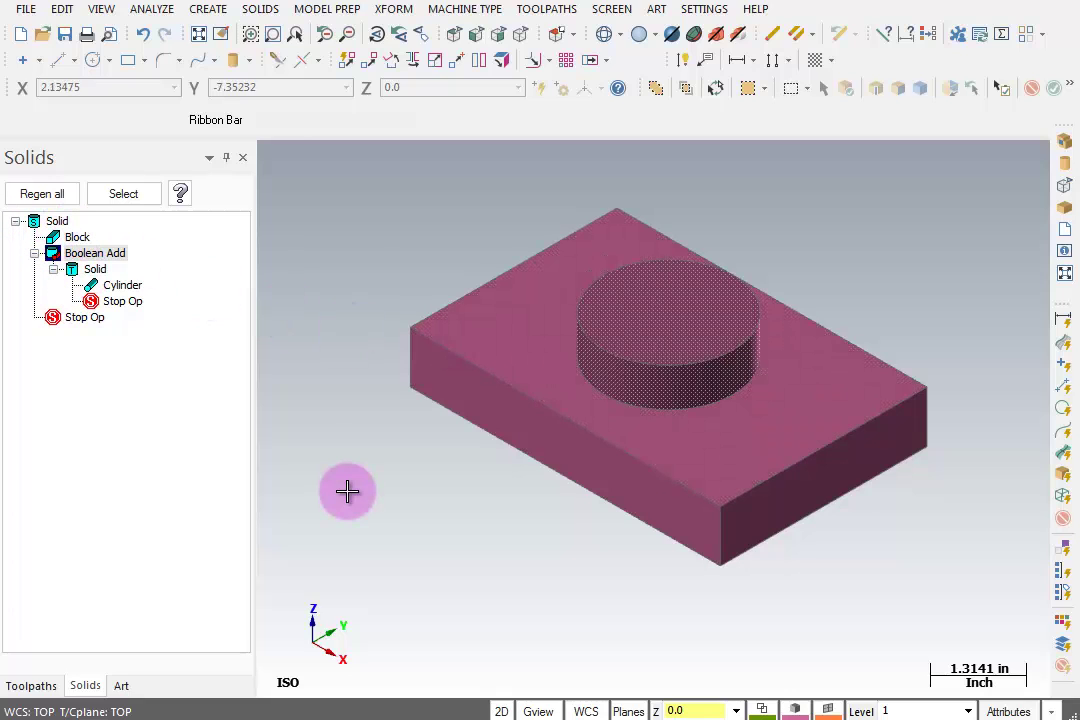
Select the combined body in the model to check that it is one solid, and collapse its operation history
click(505, 319)
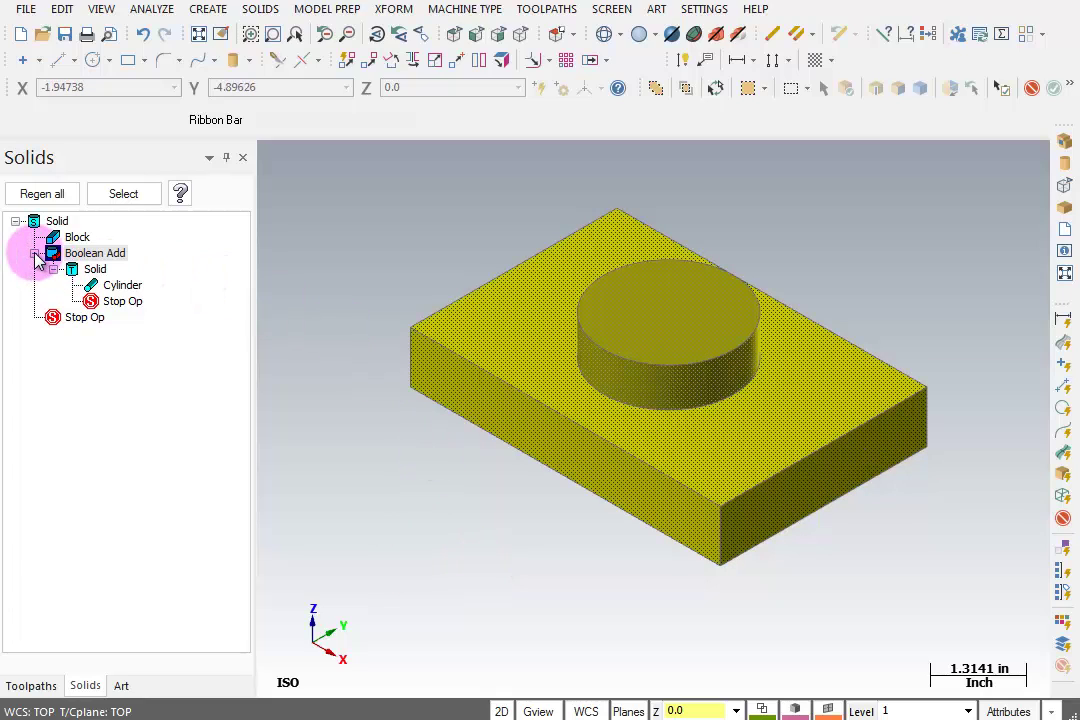
click(35, 253)
click(15, 221)
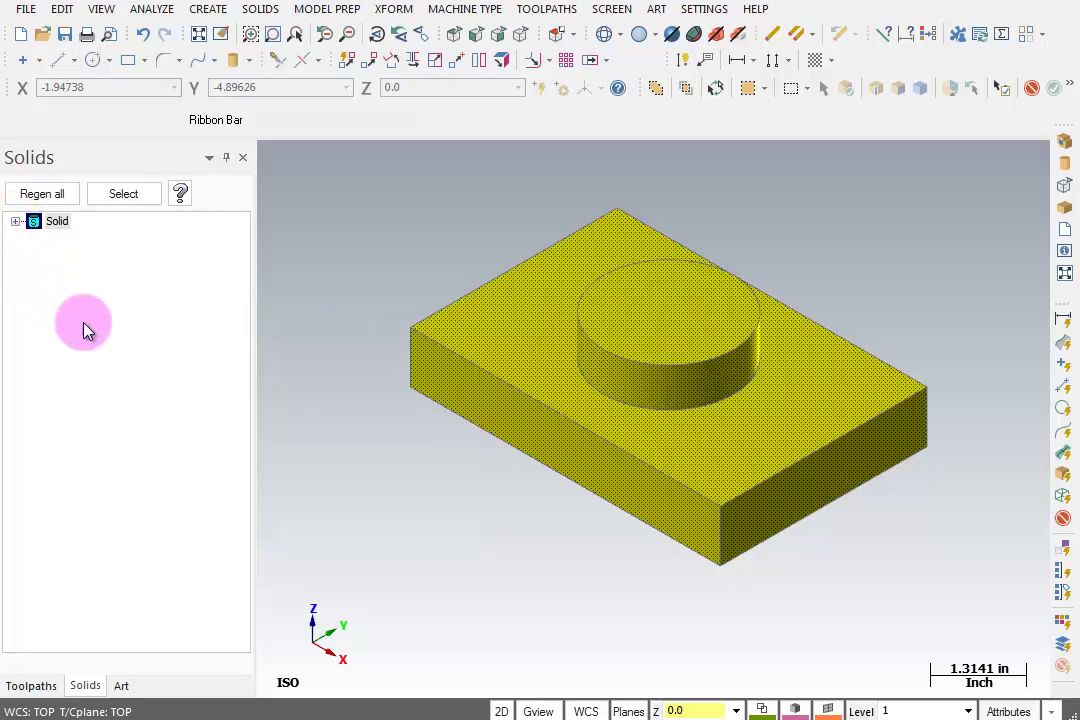
click(249, 62)
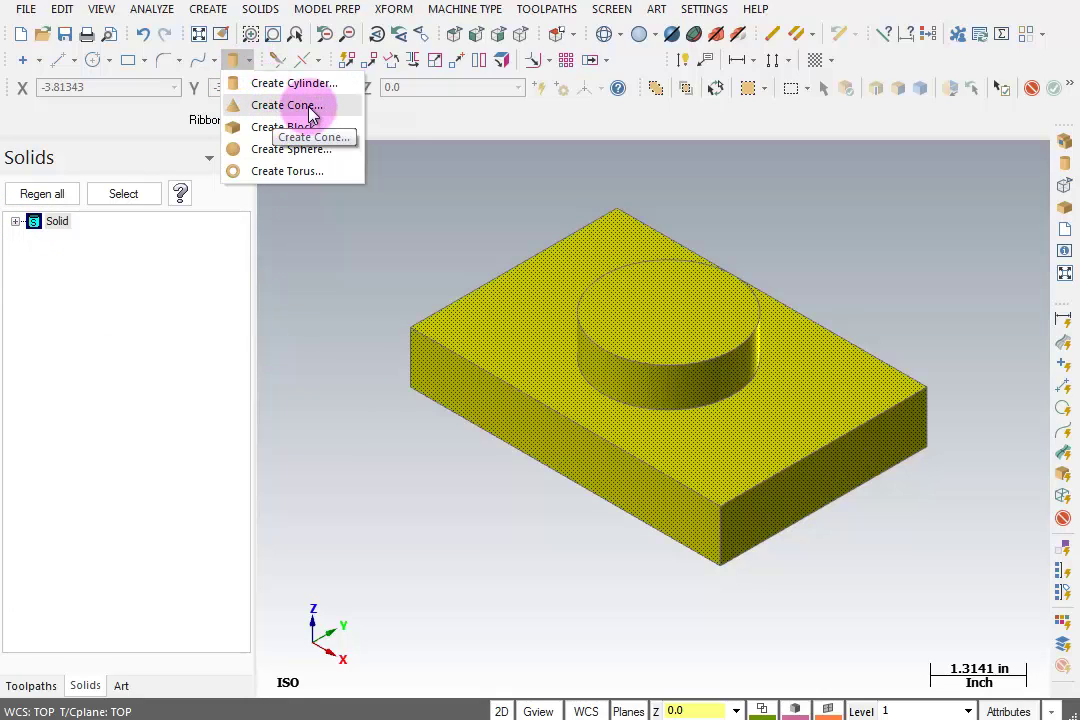
click(327, 175)
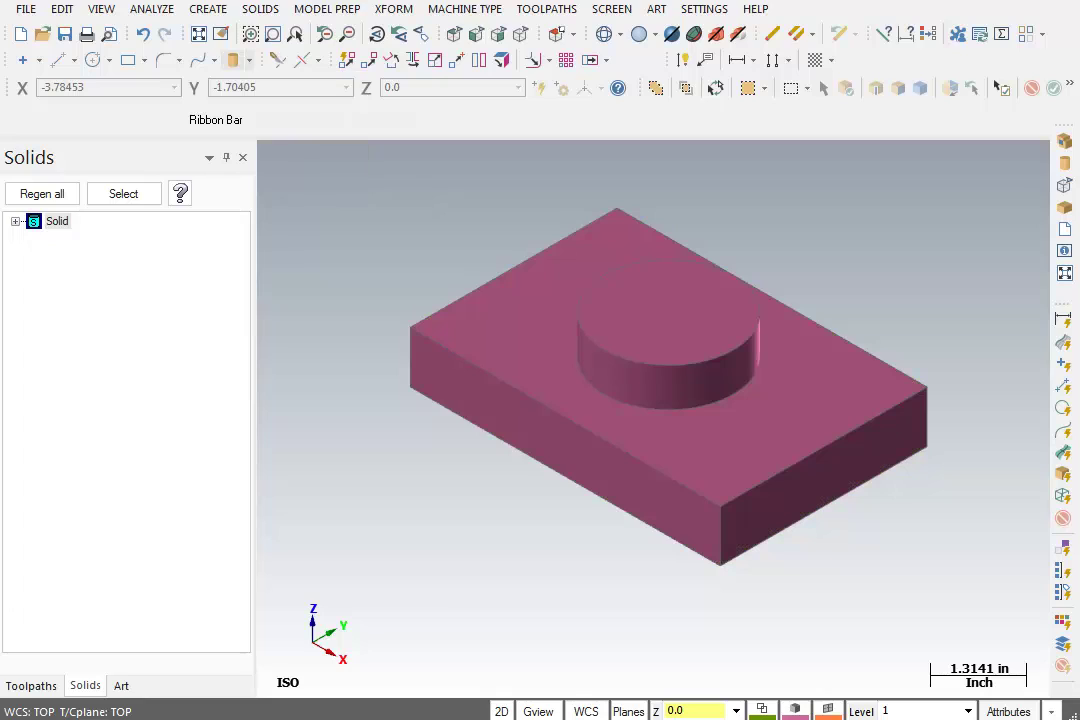